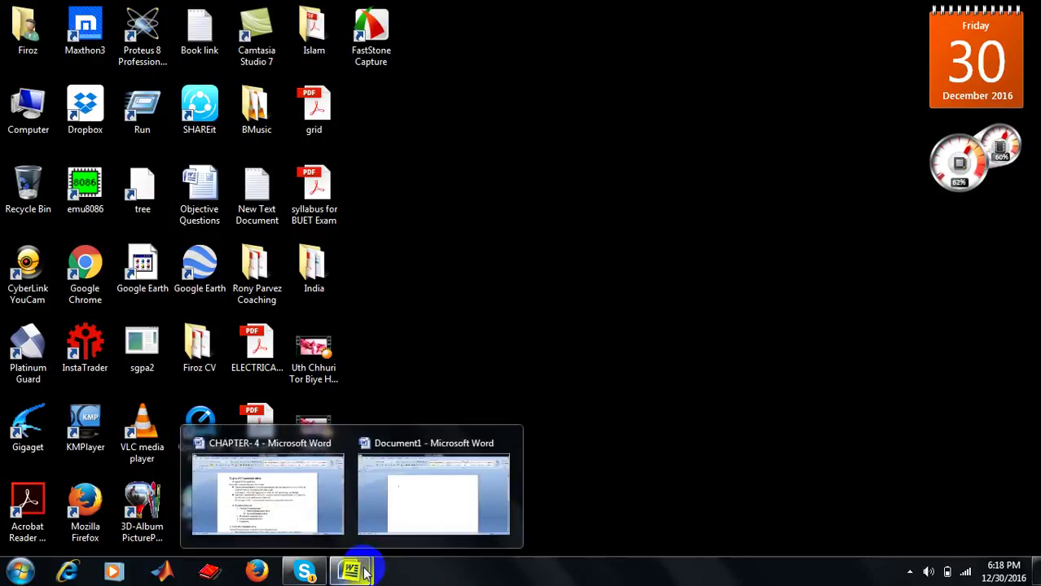
Step: Restore the empty Document1 window from its Word taskbar thumbnail
click(423, 511)
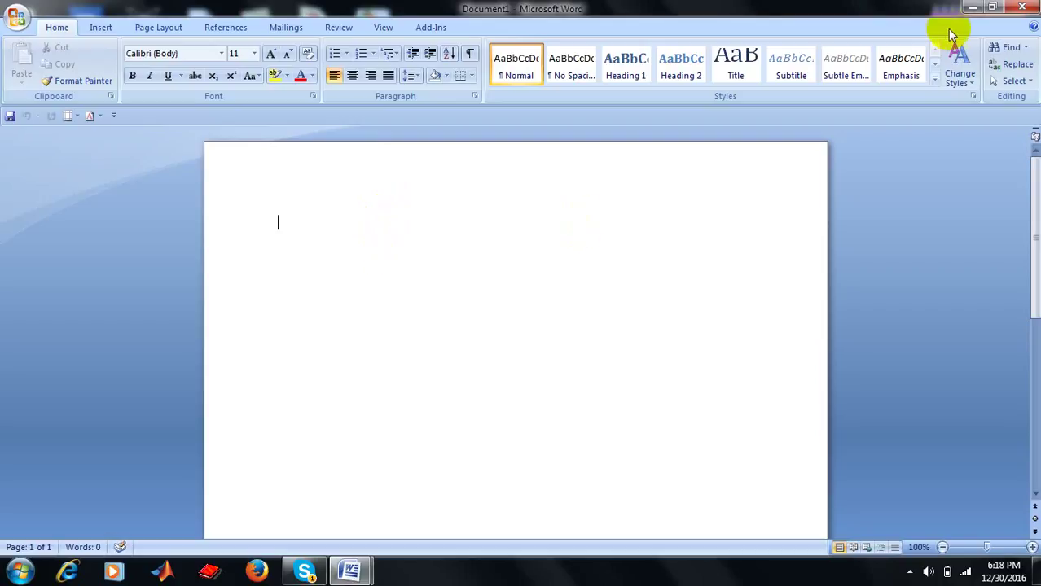
Step: Minimize Document1 and switch to the CHAPTER- 4 document
click(972, 8)
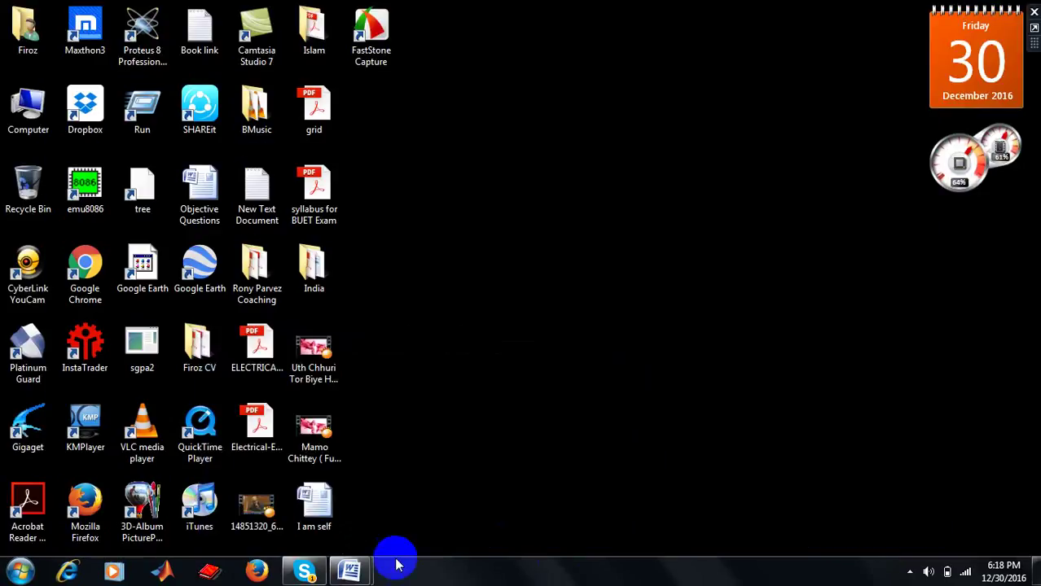
click(352, 567)
click(288, 504)
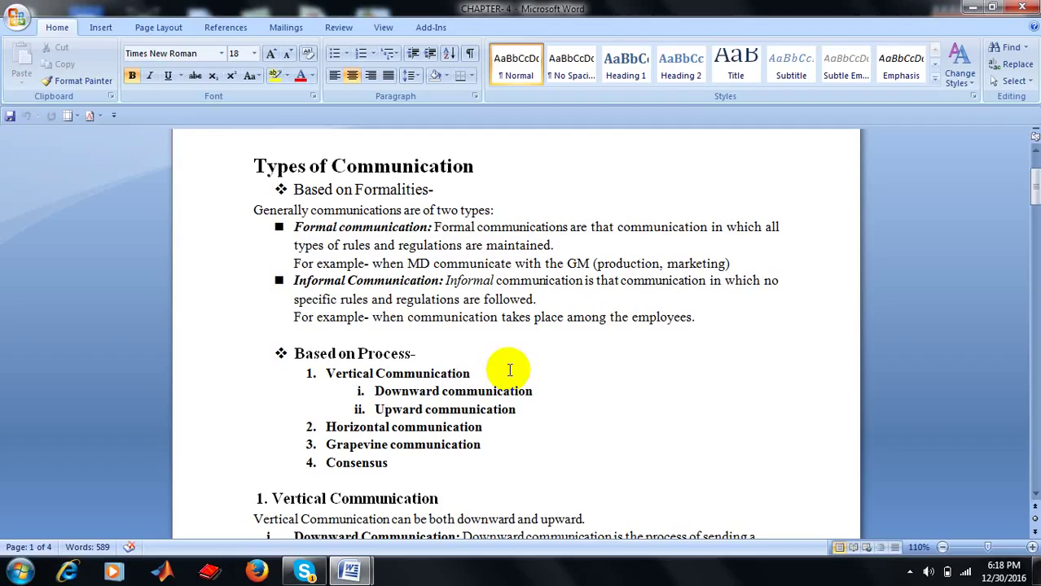
Step: Copy the 'To define responsibility & delegate authority' paragraph, then go back to Document1
scroll(572, 374, down, 2)
scroll(575, 375, up, 3)
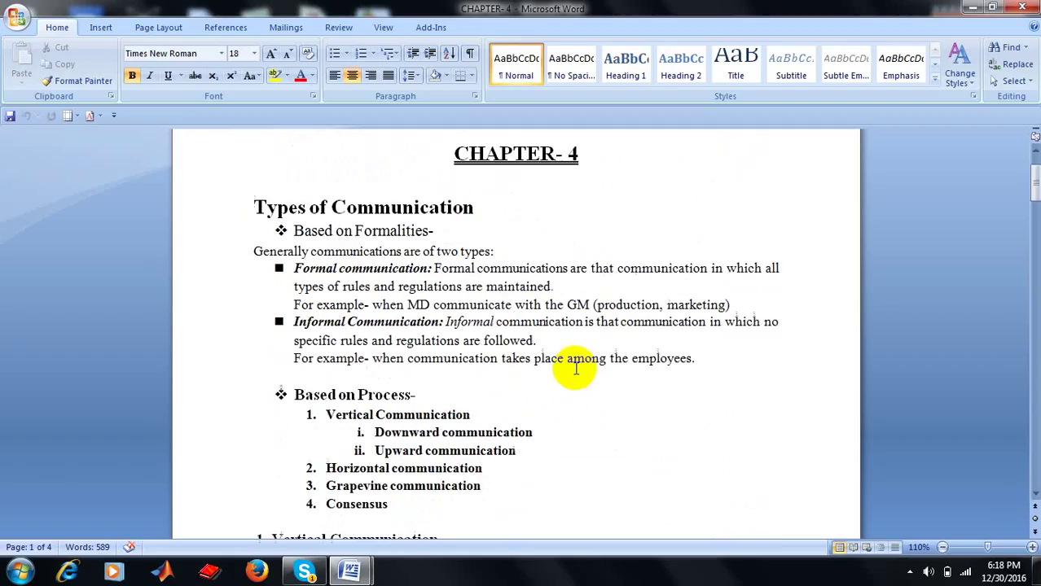
scroll(615, 346, down, 9)
scroll(611, 352, down, 3)
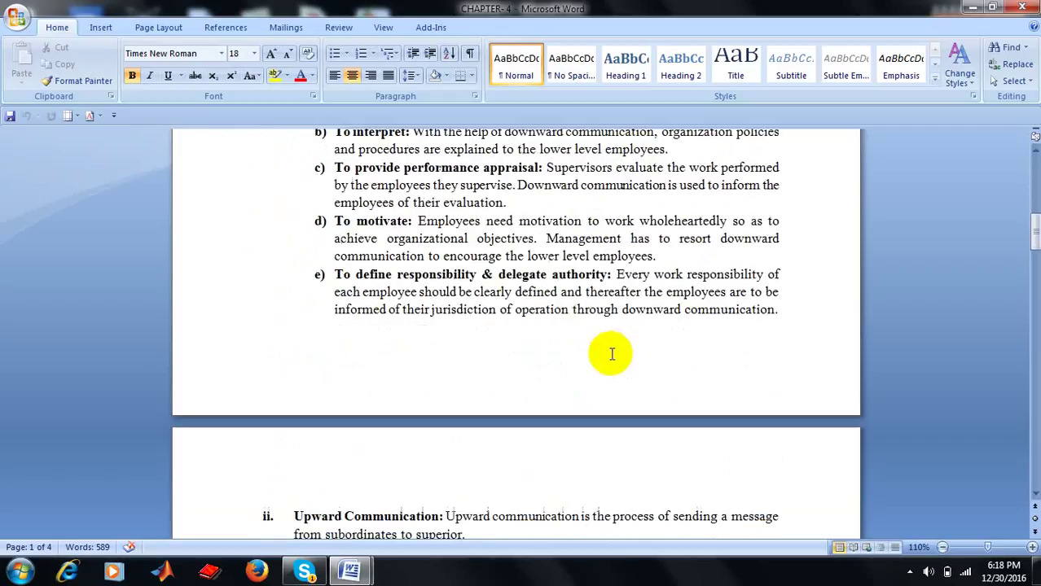
drag(779, 228, 343, 193)
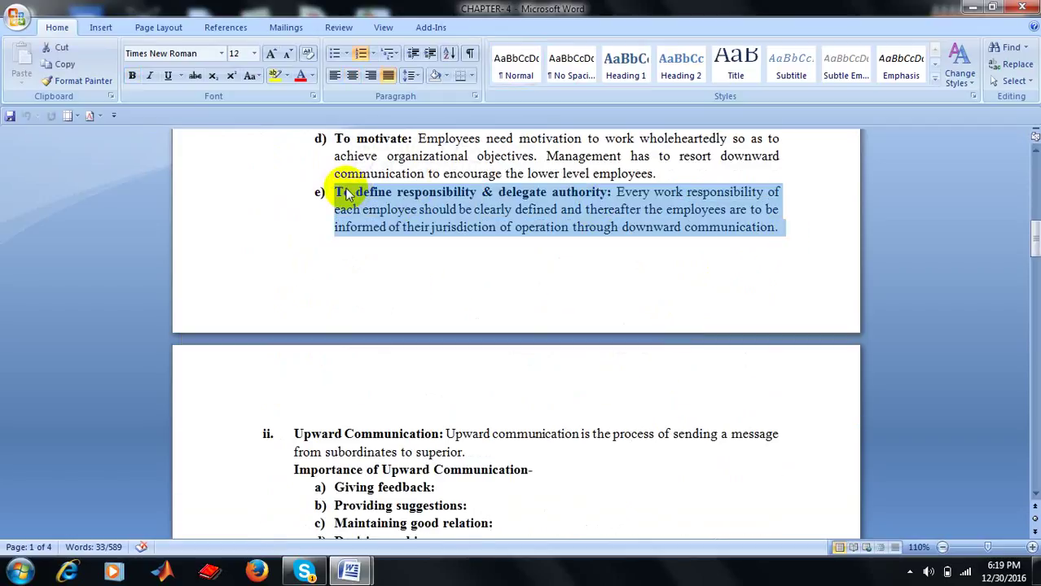
key(ctrl+c)
click(351, 572)
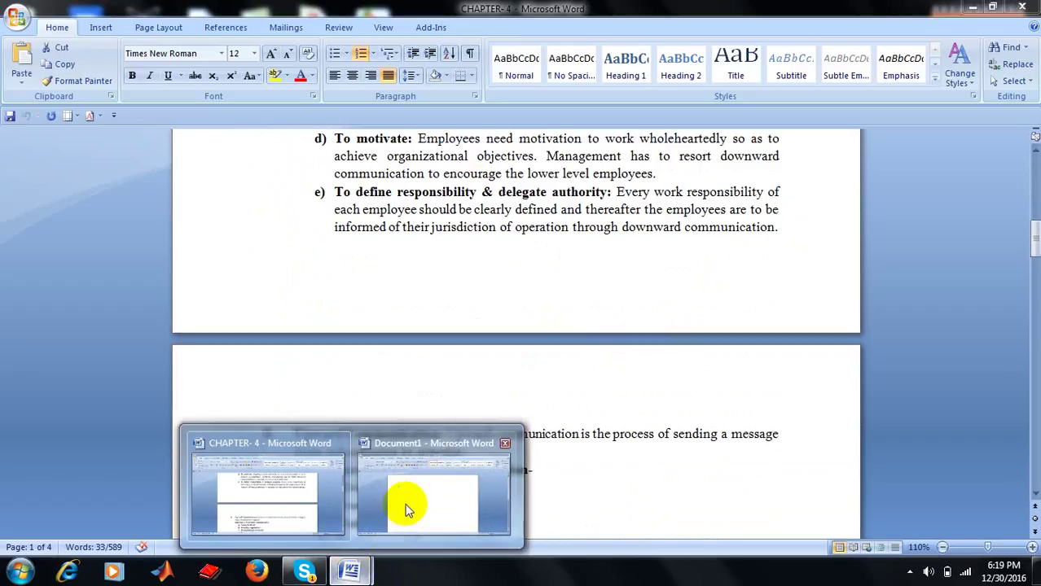
click(407, 505)
Step: Paste the paragraph into Document1 as item a) and select all its text
key(ctrl+v)
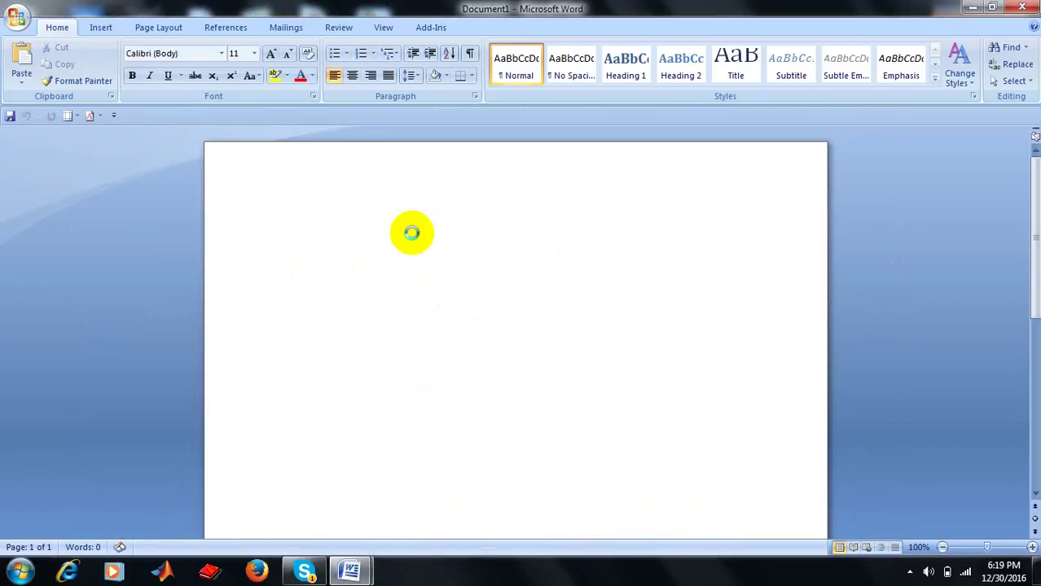
key(Escape)
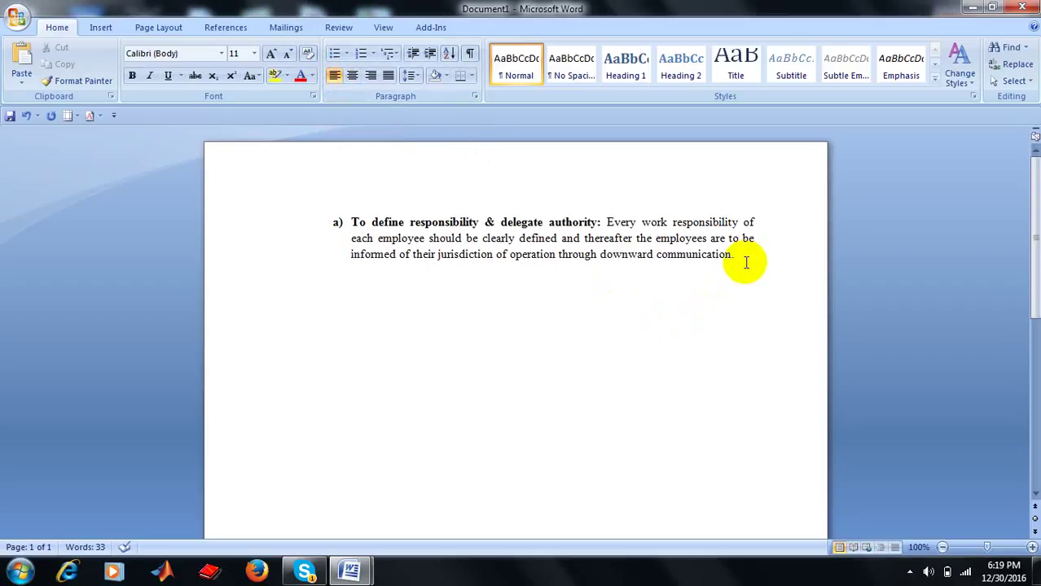
mouse_move(745, 262)
mouse_down()
mouse_move(588, 212)
mouse_move(314, 212)
mouse_up()
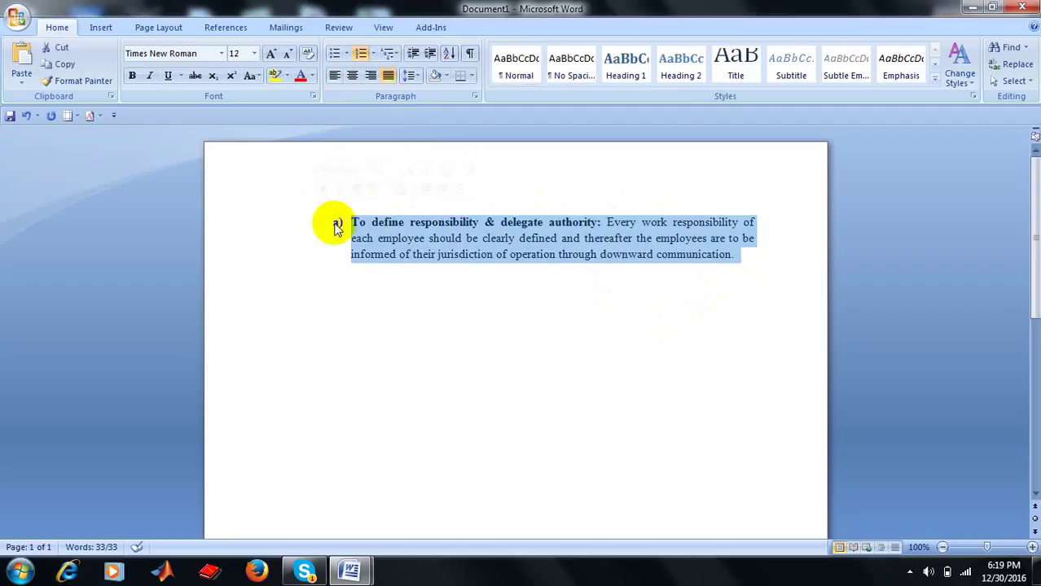
click(743, 289)
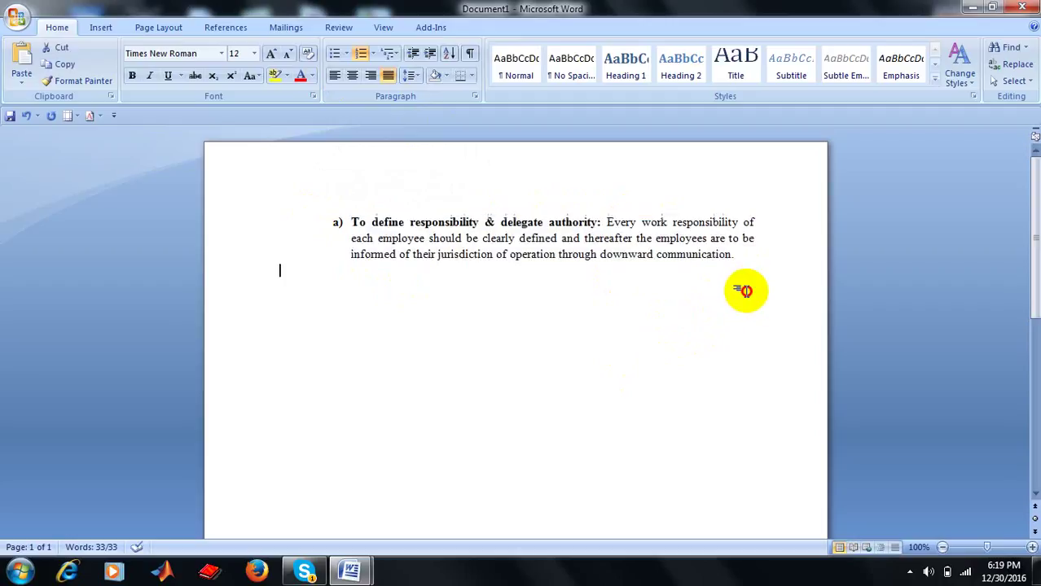
key(ctrl+a)
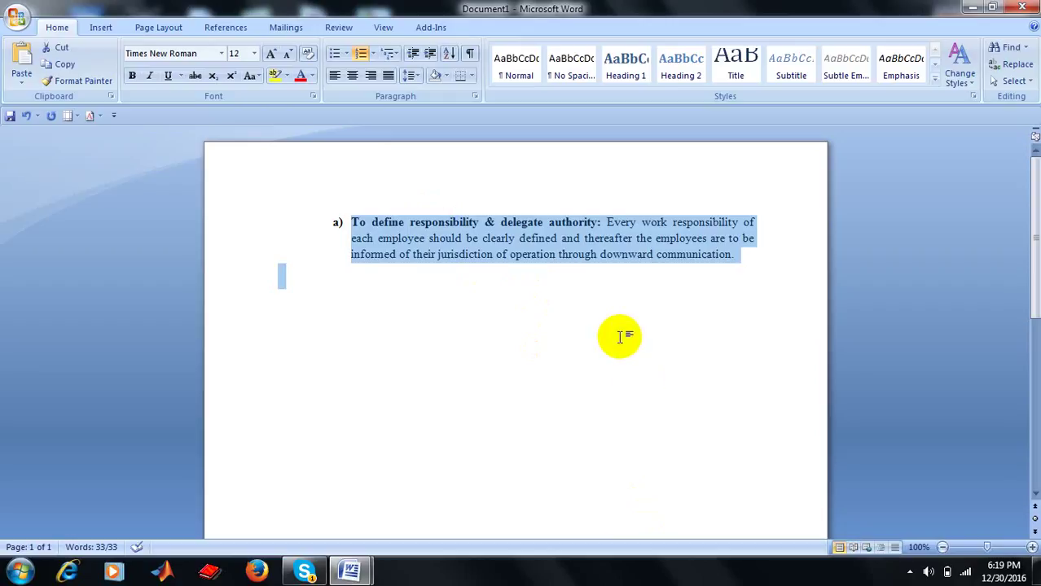
click(336, 74)
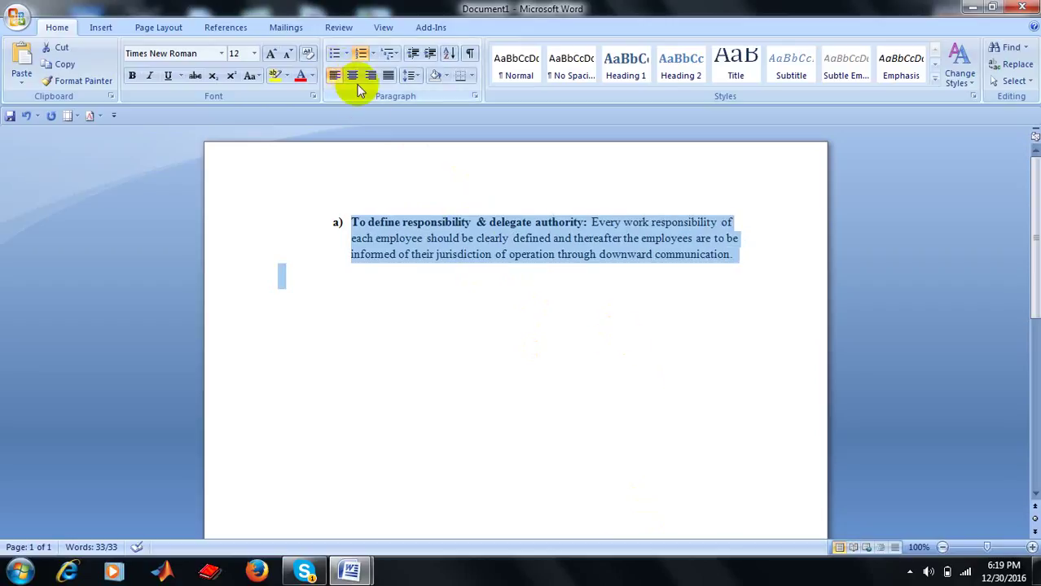
click(355, 77)
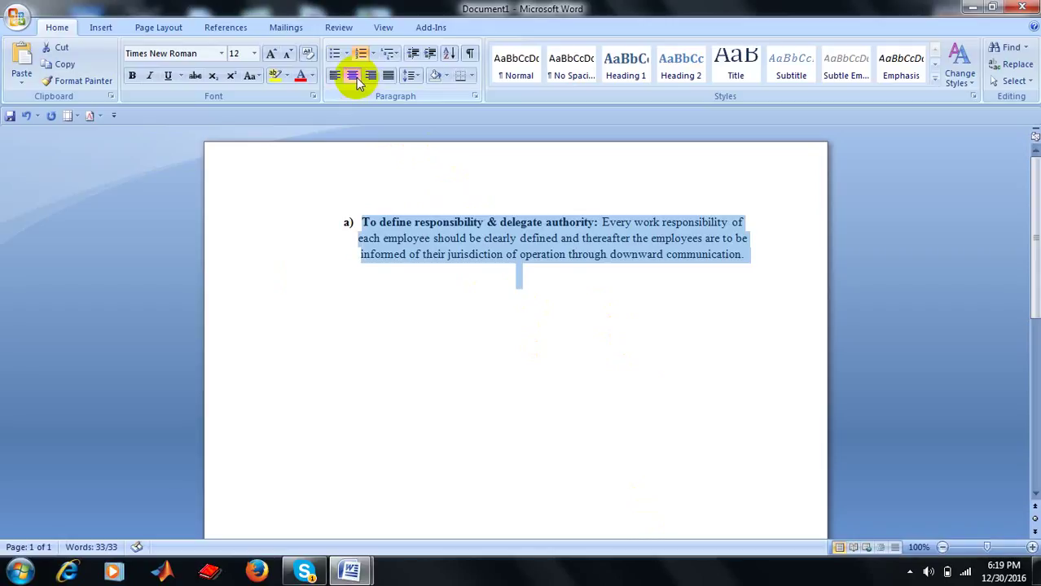
click(371, 77)
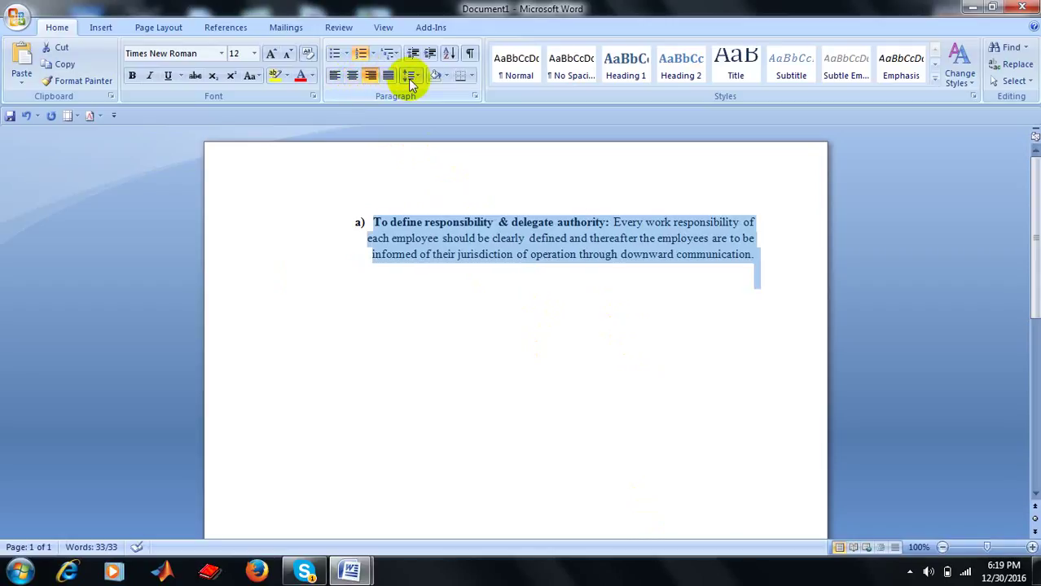
click(389, 75)
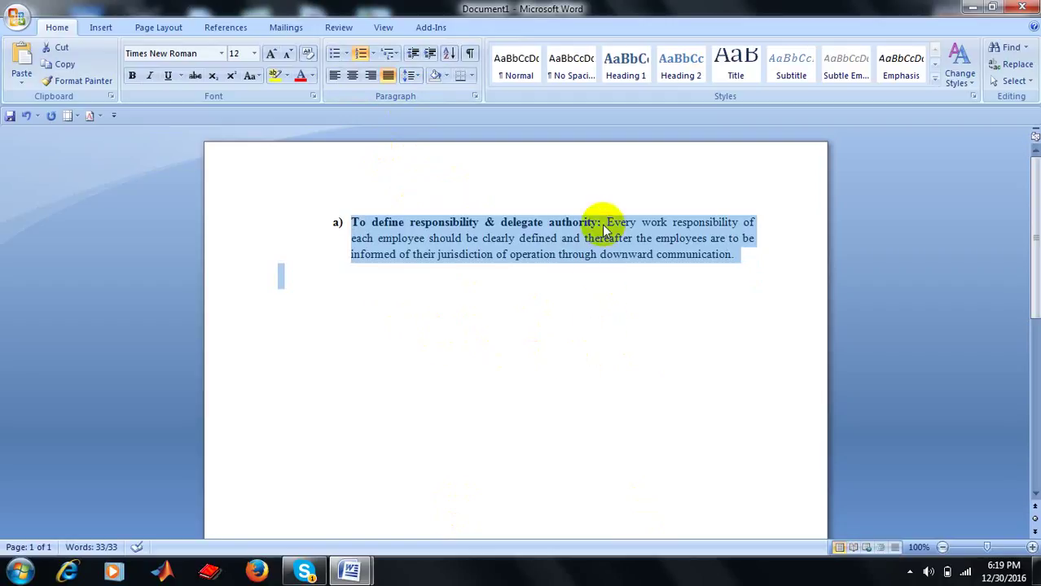
click(629, 332)
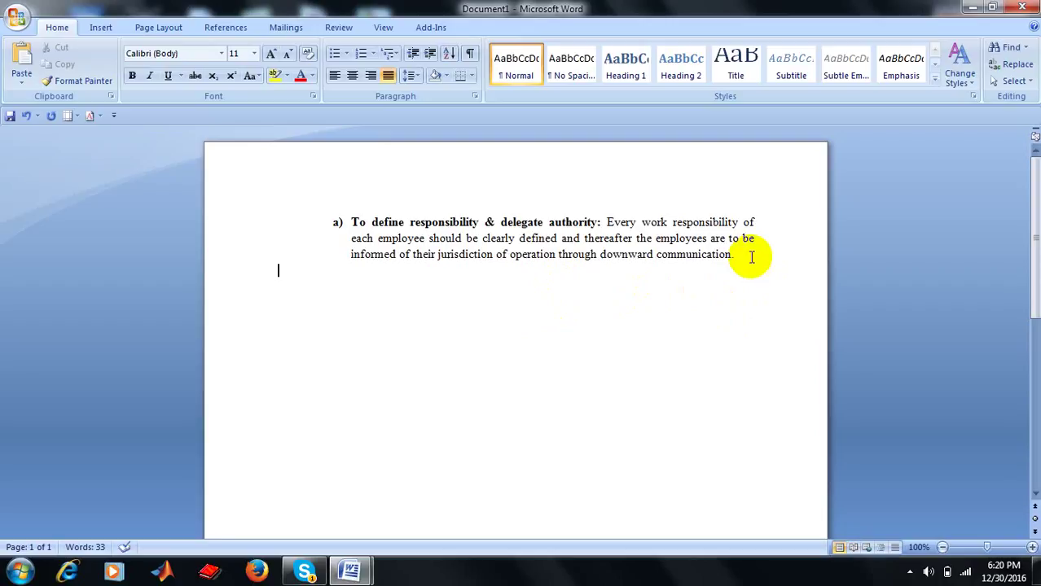
key(ctrl+a)
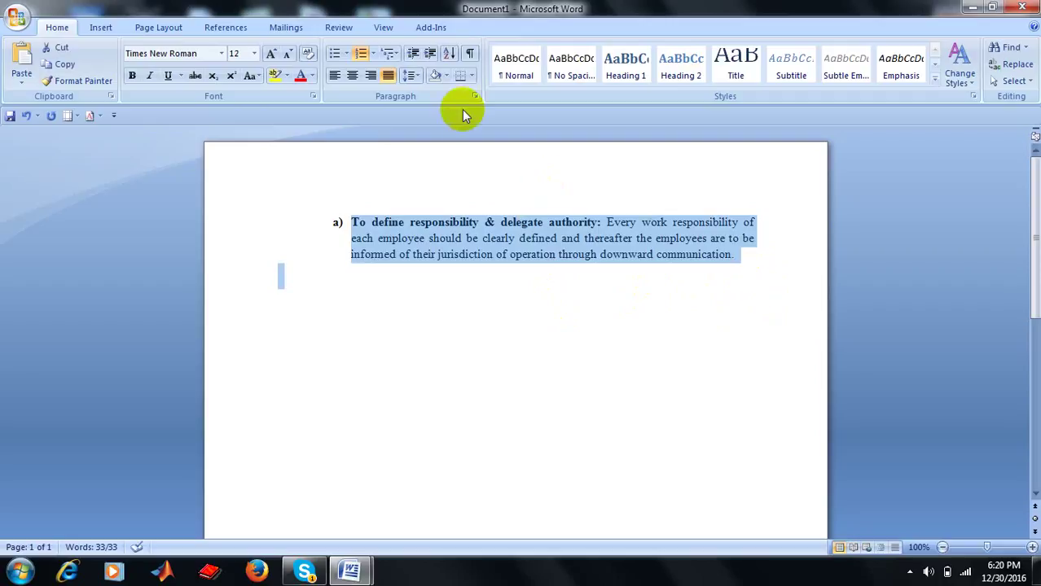
Step: Compare 1.0, 1.15, 1.5 and 2.0 line spacing on the paragraph, settling on 1.5
click(413, 76)
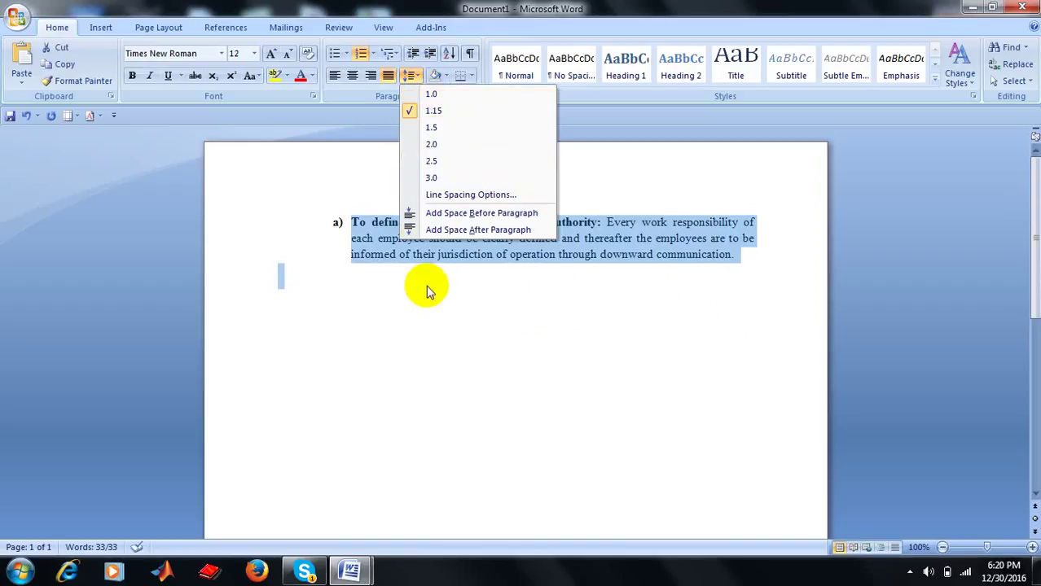
click(431, 94)
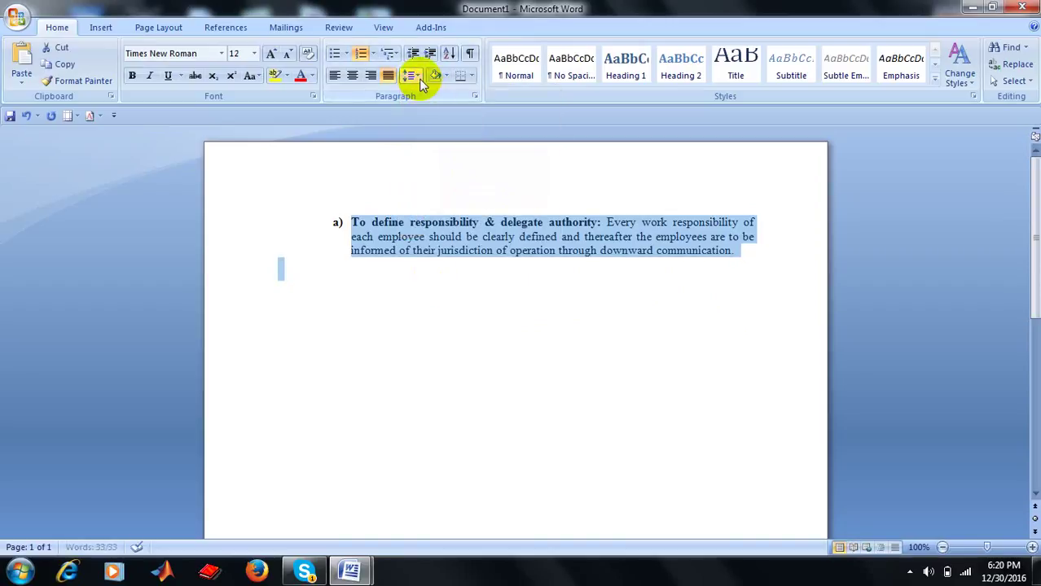
click(422, 85)
click(419, 112)
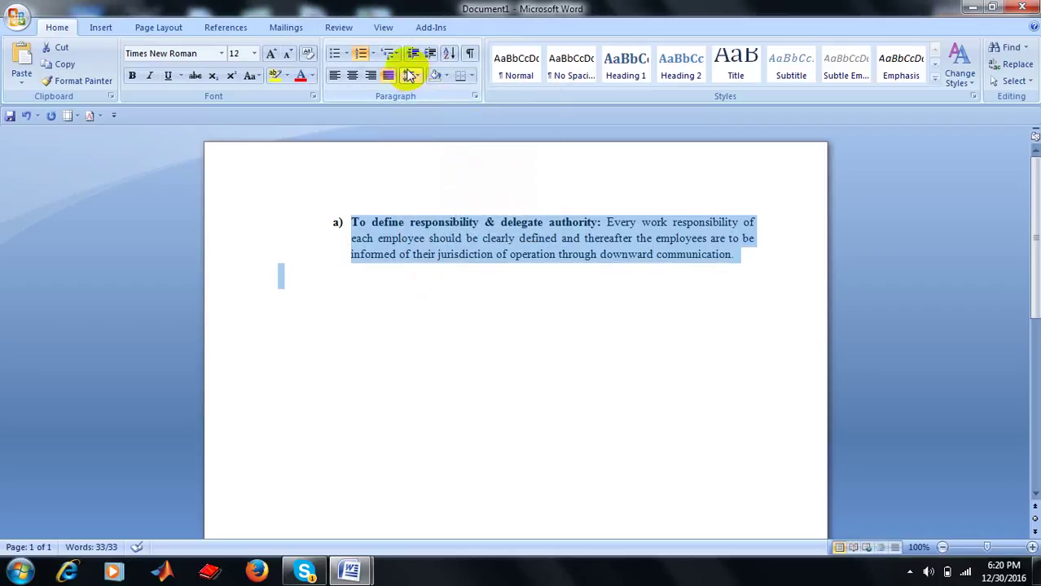
click(410, 75)
click(431, 128)
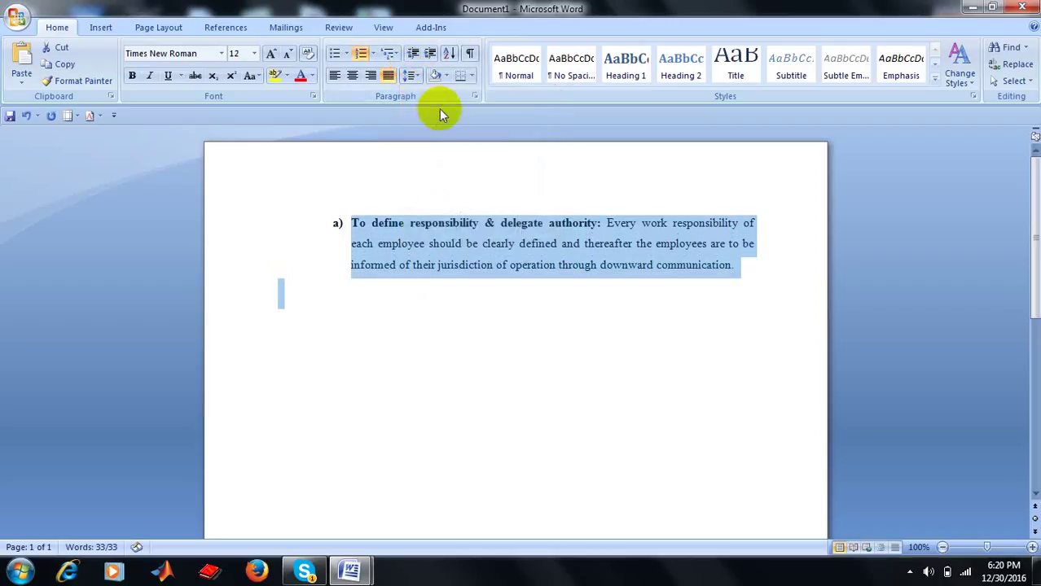
click(417, 76)
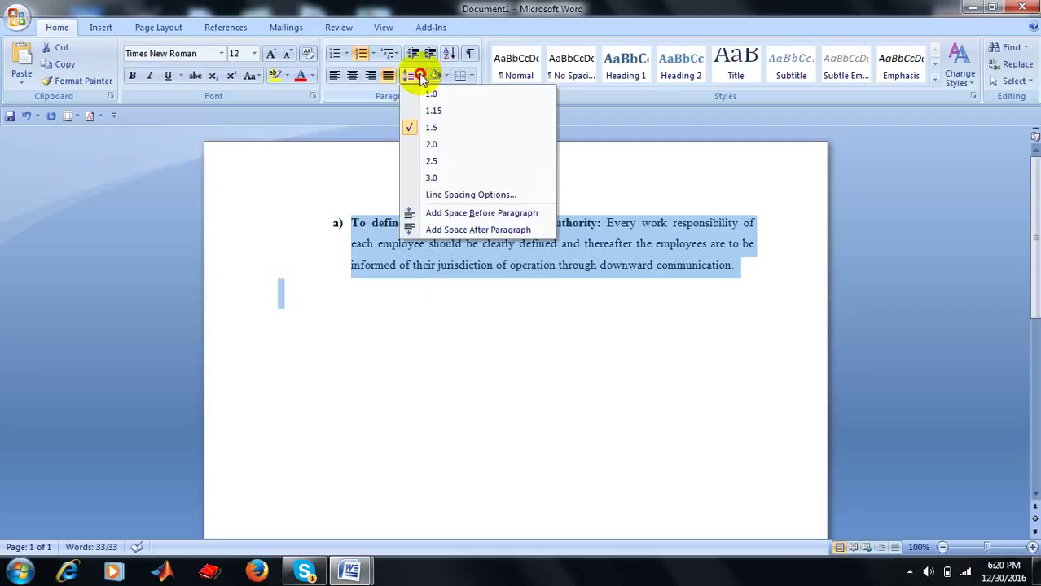
click(431, 144)
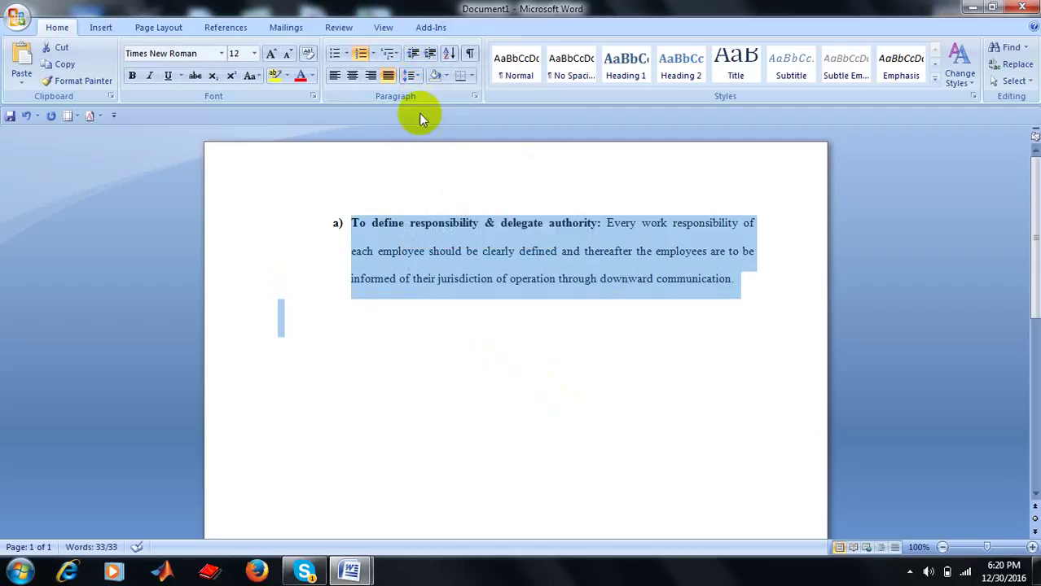
click(412, 75)
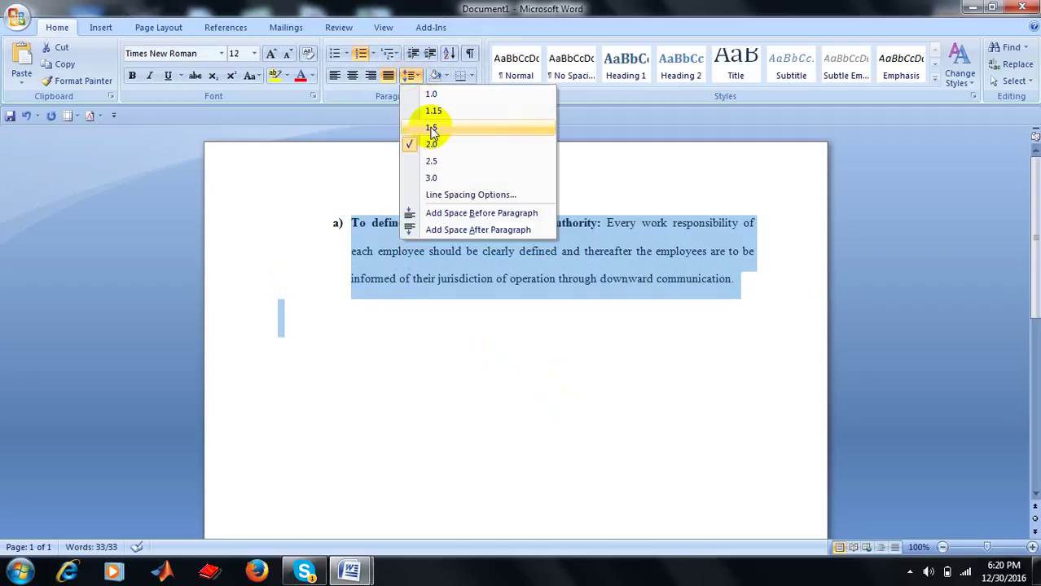
click(431, 131)
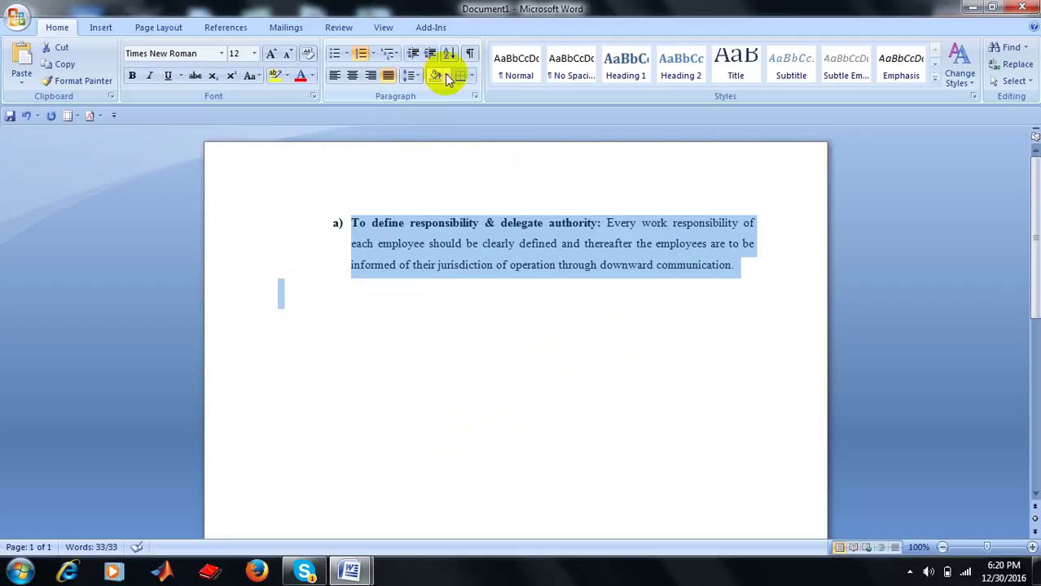
click(445, 75)
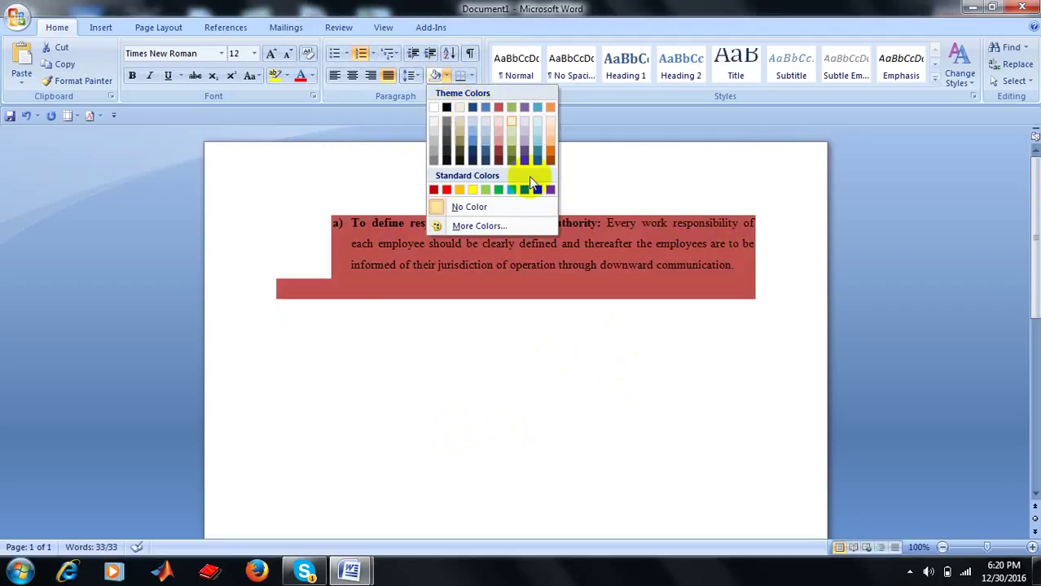
click(588, 166)
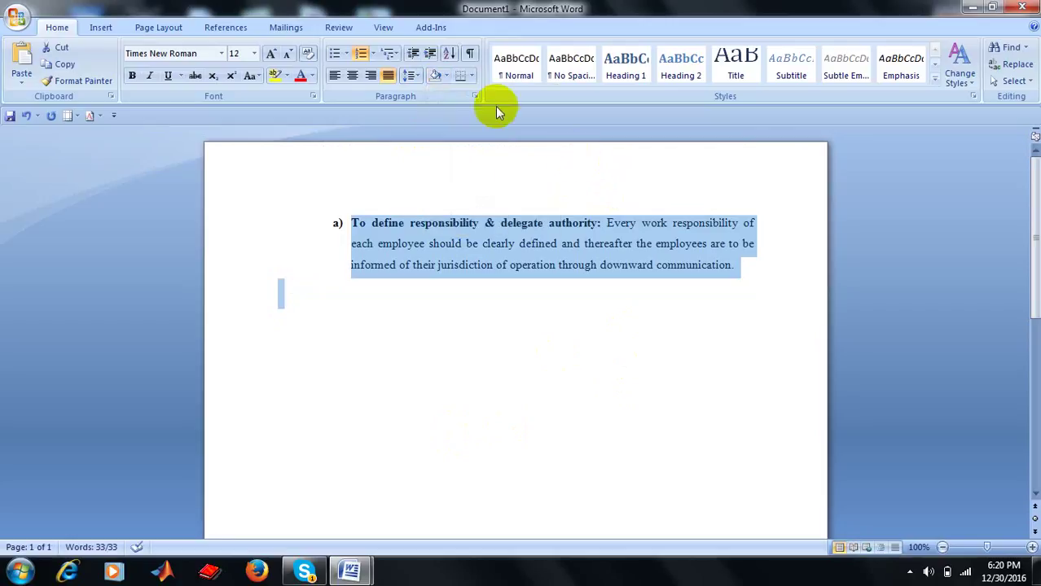
click(445, 77)
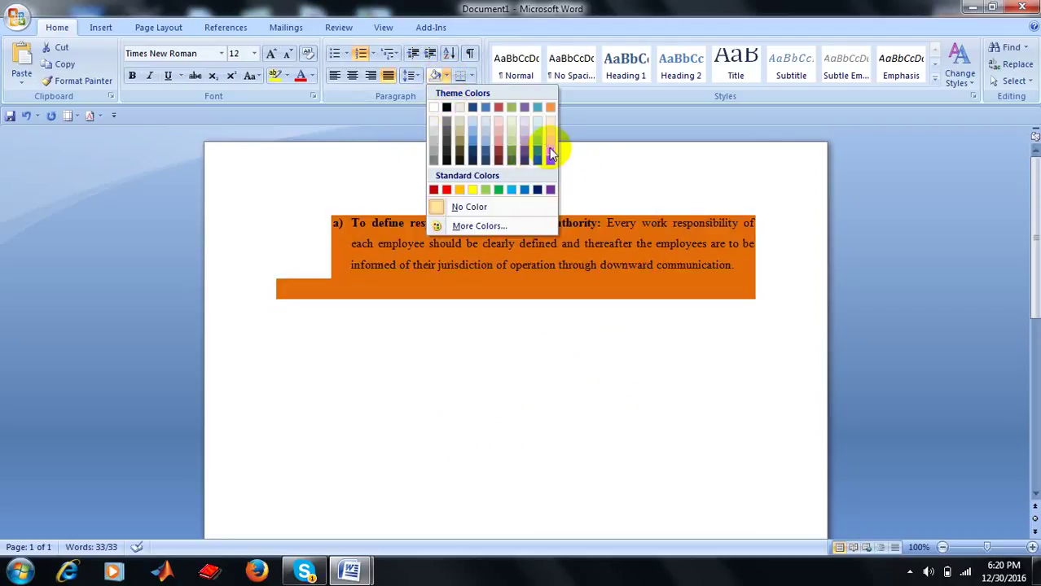
click(504, 155)
click(522, 353)
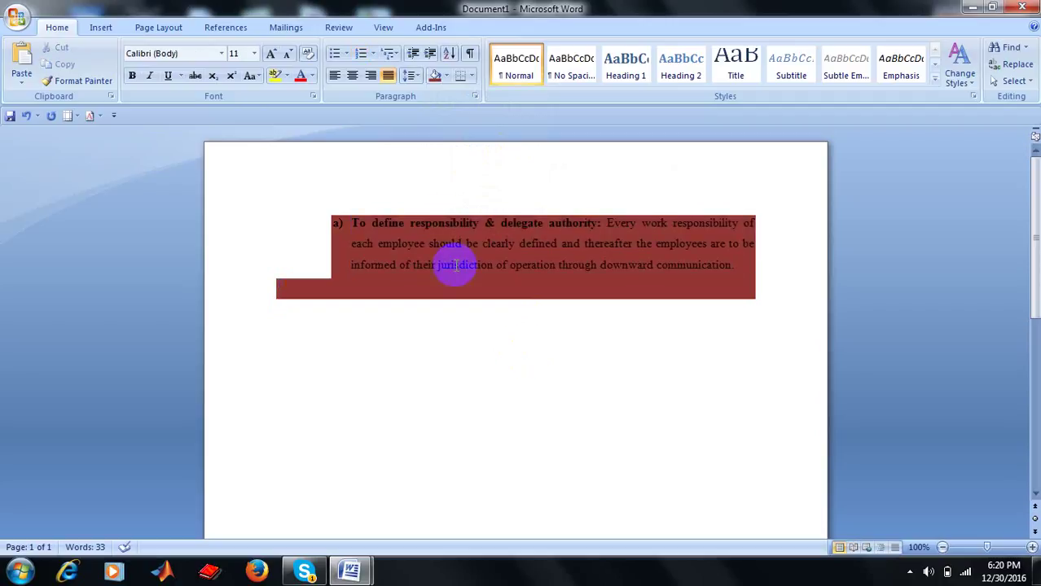
click(443, 76)
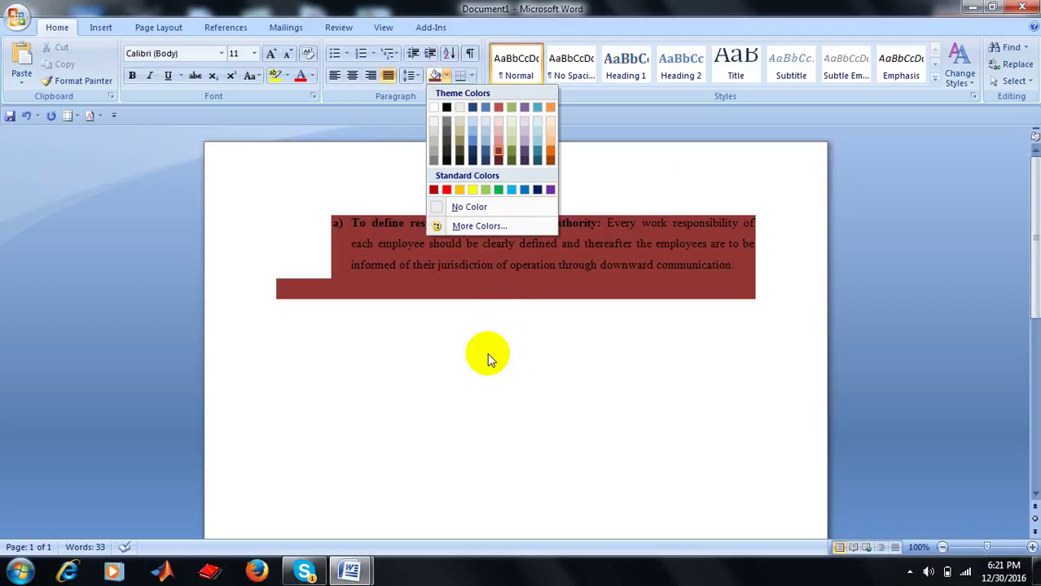
click(439, 207)
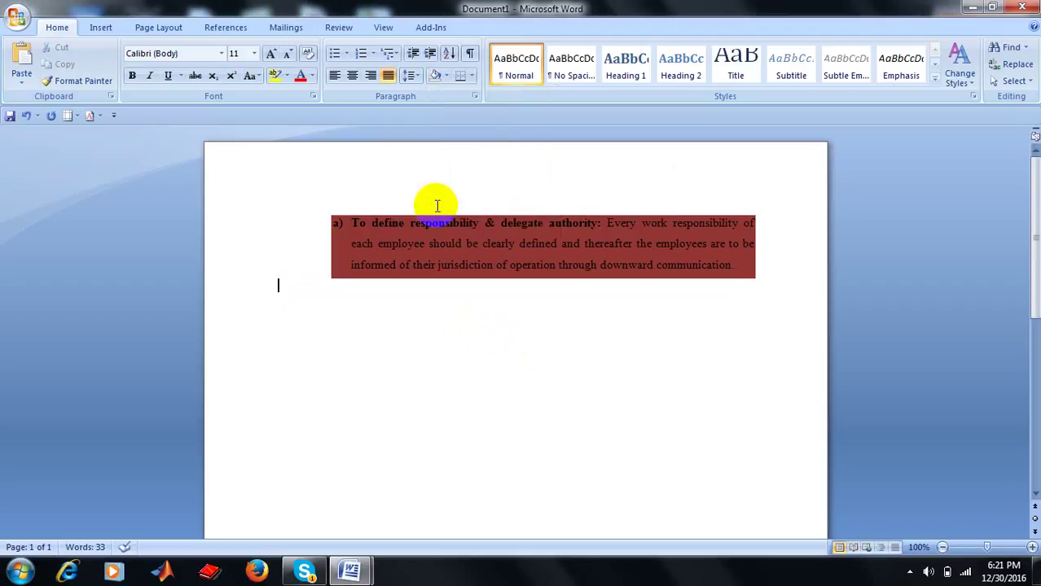
click(436, 185)
click(438, 76)
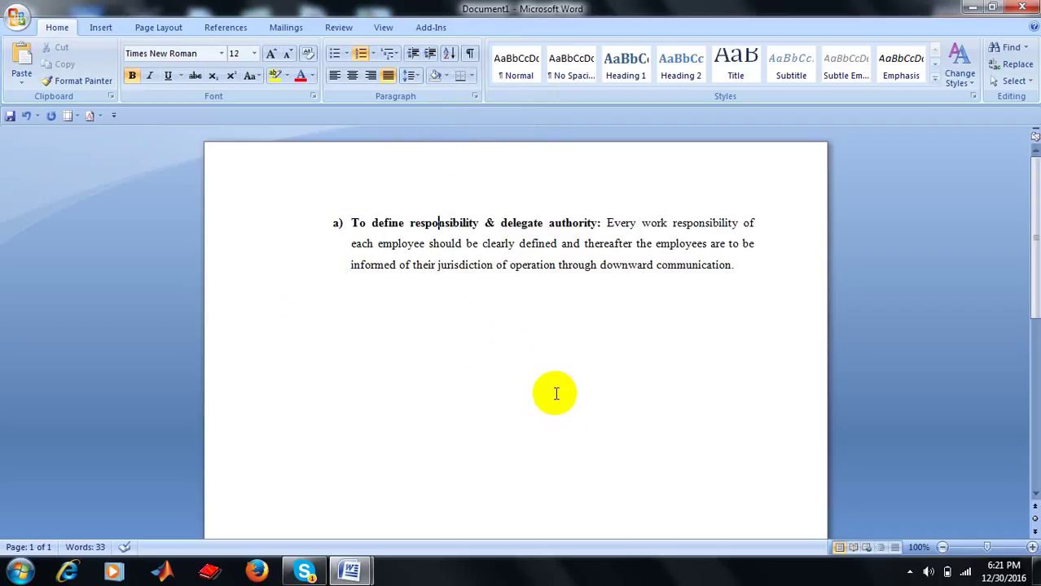
Step: Try a box border and top border on the paragraph, then set No Border
click(470, 77)
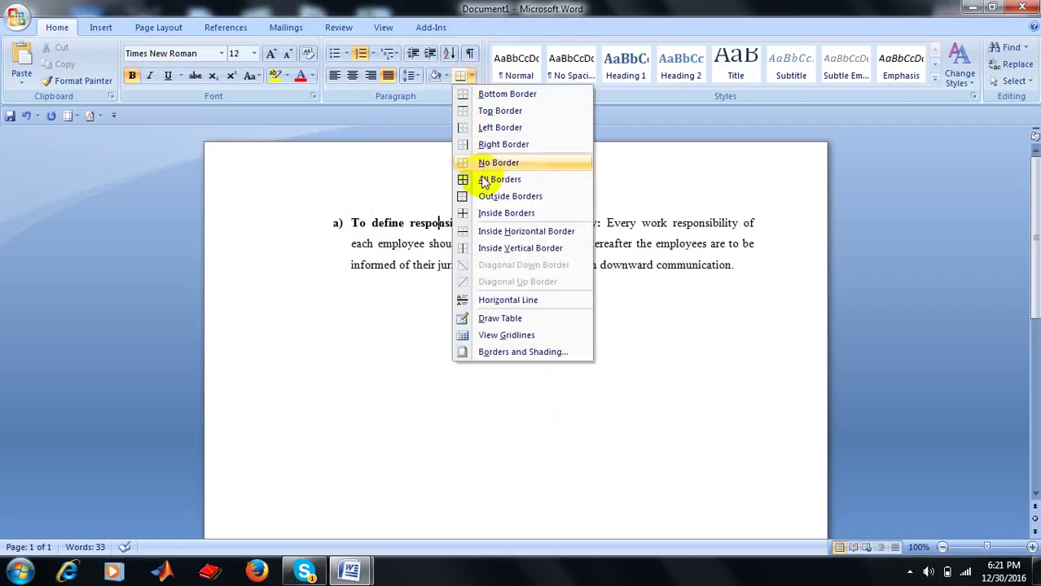
click(485, 179)
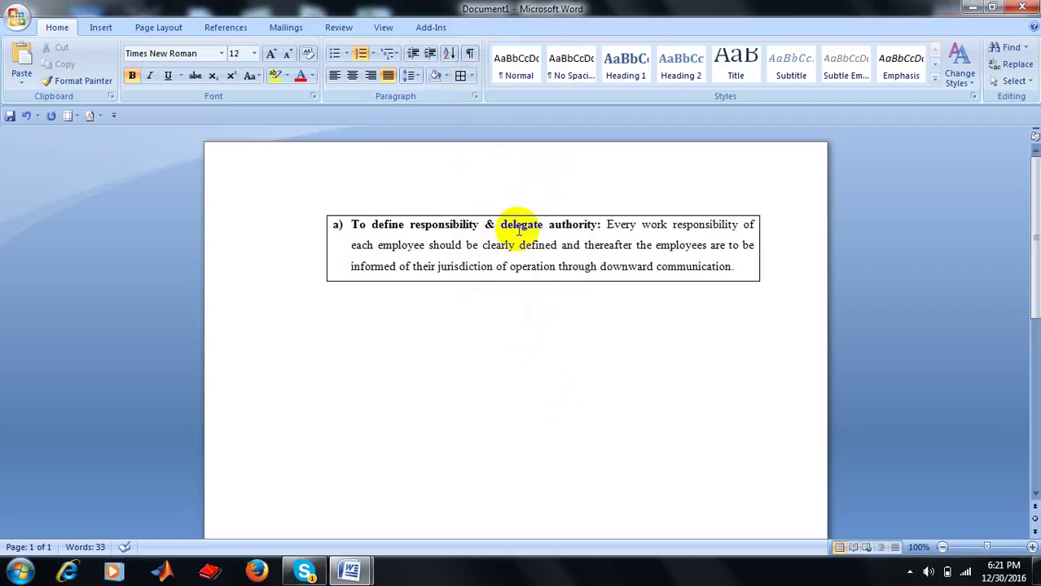
click(472, 76)
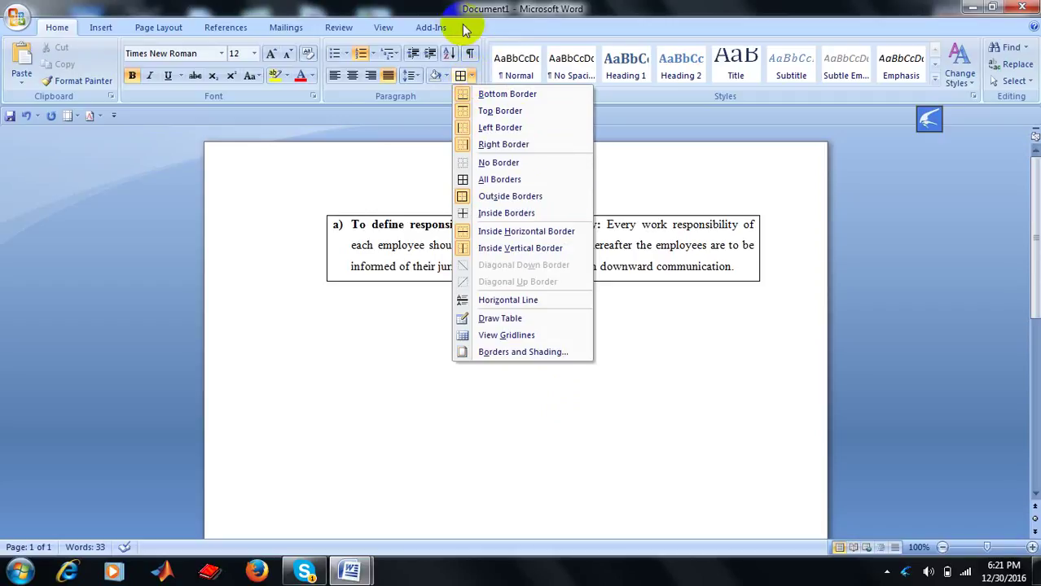
click(504, 118)
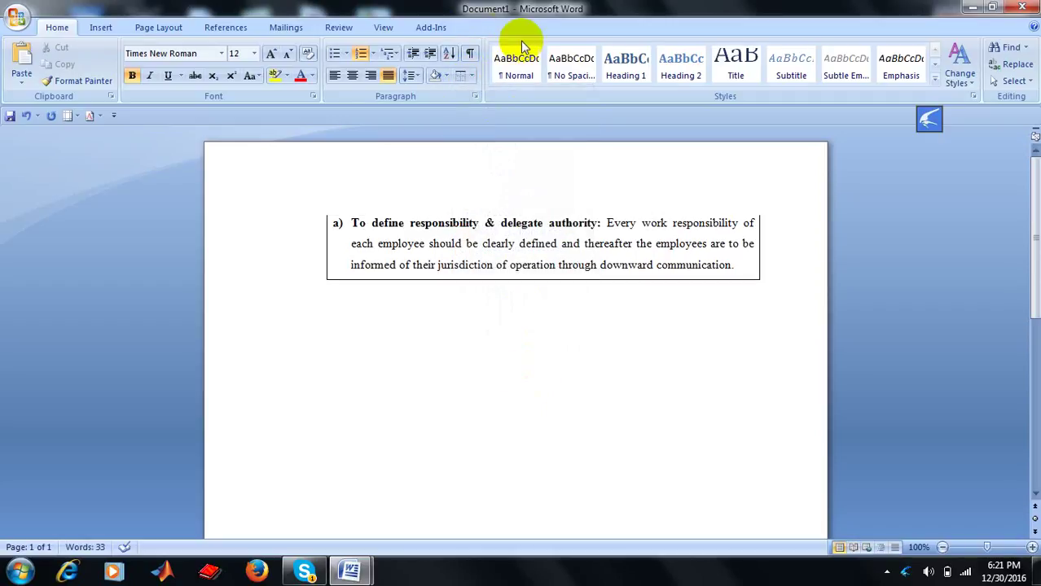
click(472, 74)
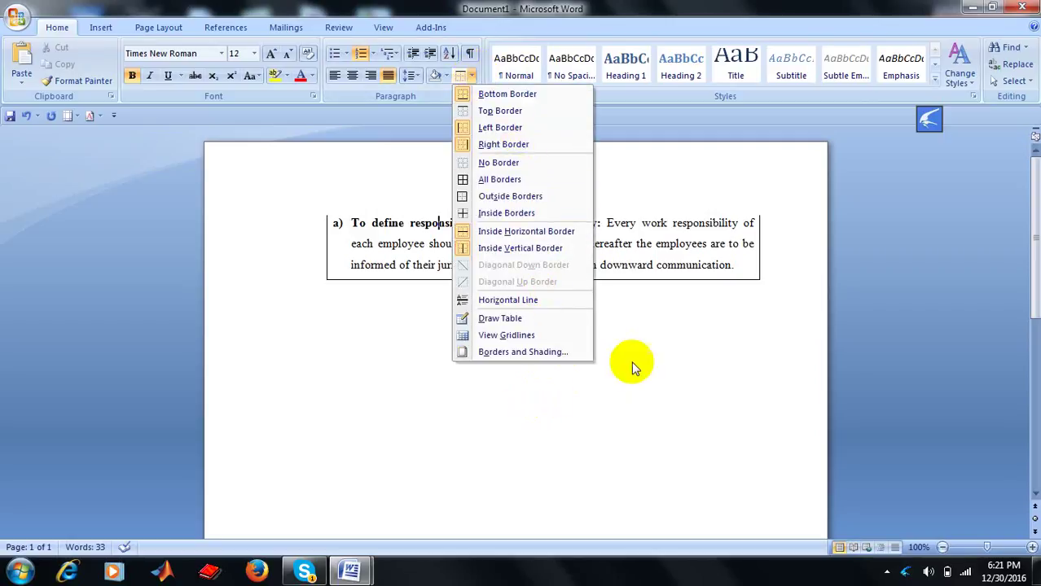
click(498, 163)
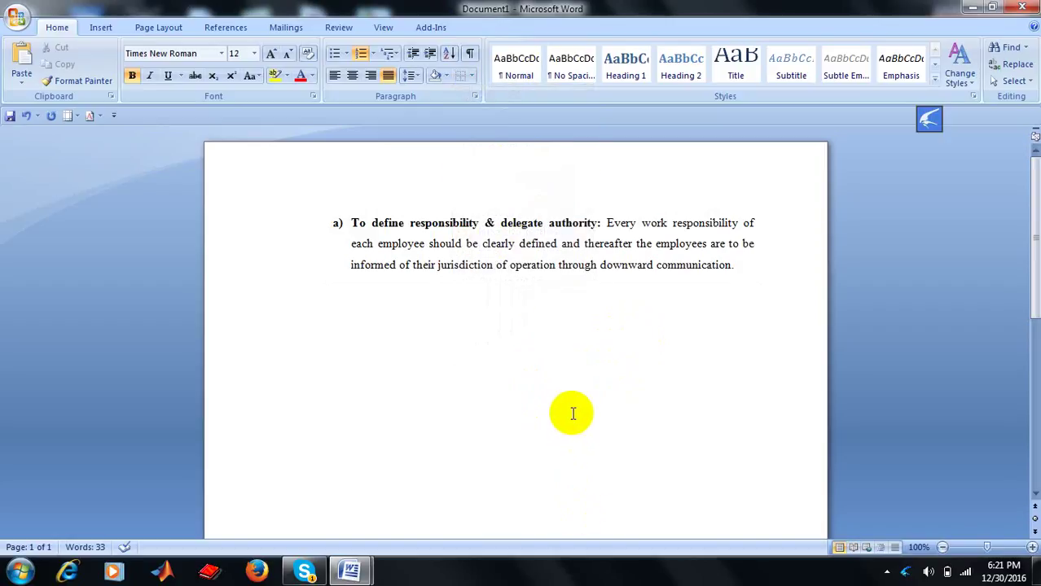
Step: Add an empty line below the paragraph without the automatic b) numbering
click(745, 266)
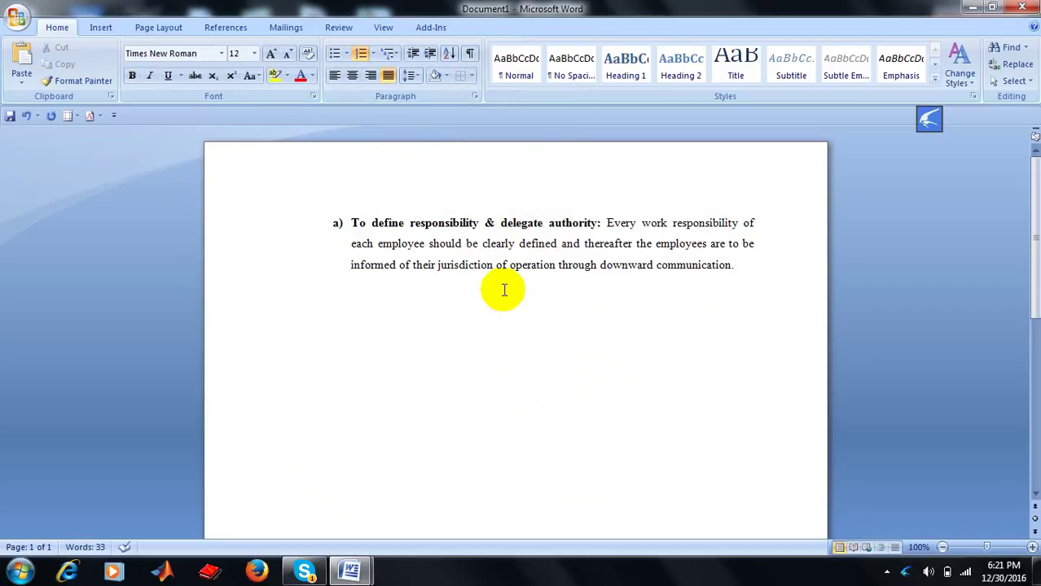
key(Return)
key(BackSpace)
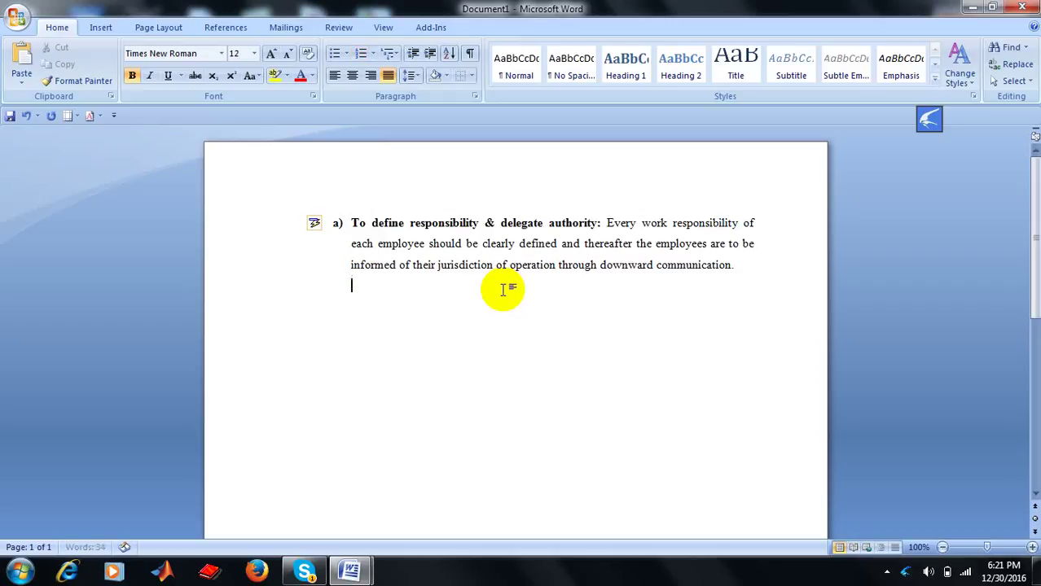
click(344, 54)
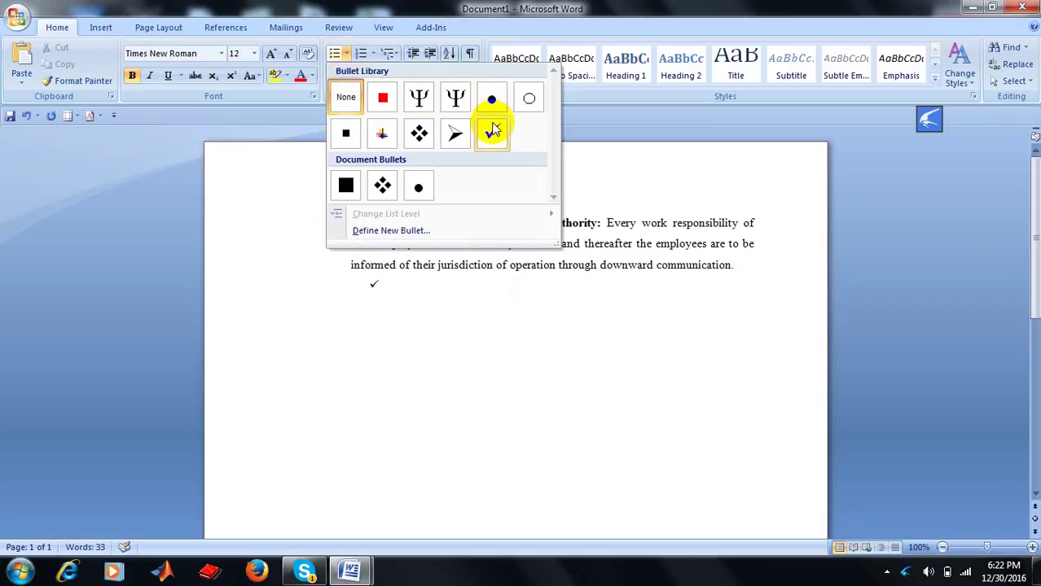
Step: Apply the four-diamond bullet and type the first item, alam
click(419, 133)
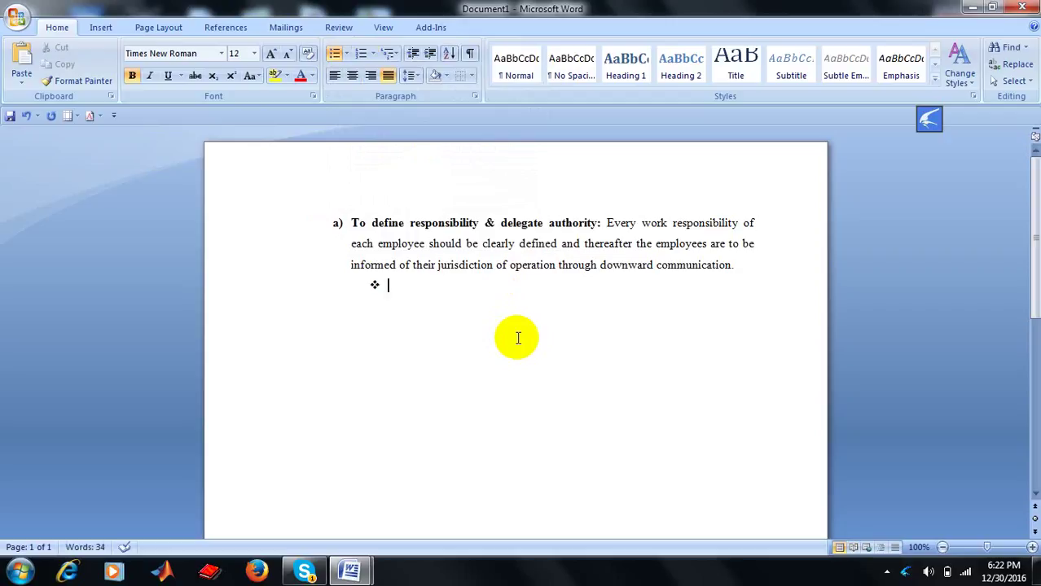
text(ala)
text(l)
key(BackSpace)
text(m)
key(Return)
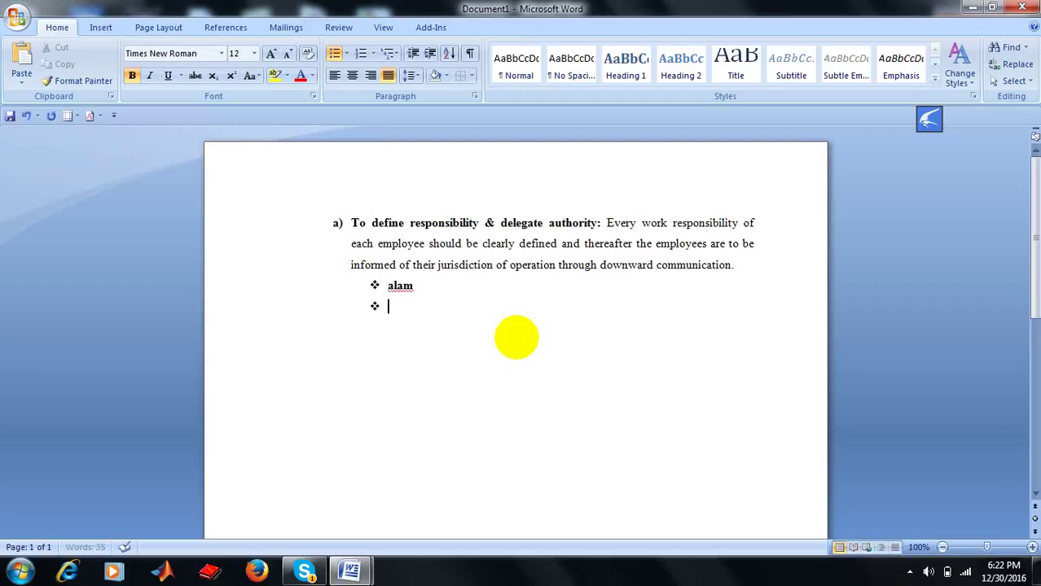
key(Return)
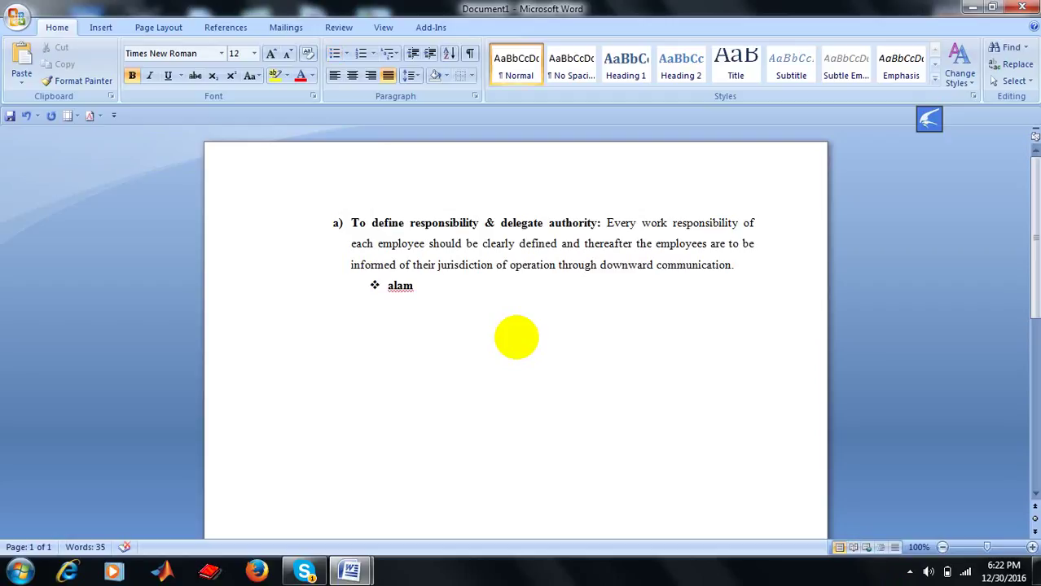
key(BackSpace)
Step: Add bullet items hh and nn, then end the list with an unbulleted line
key(Return)
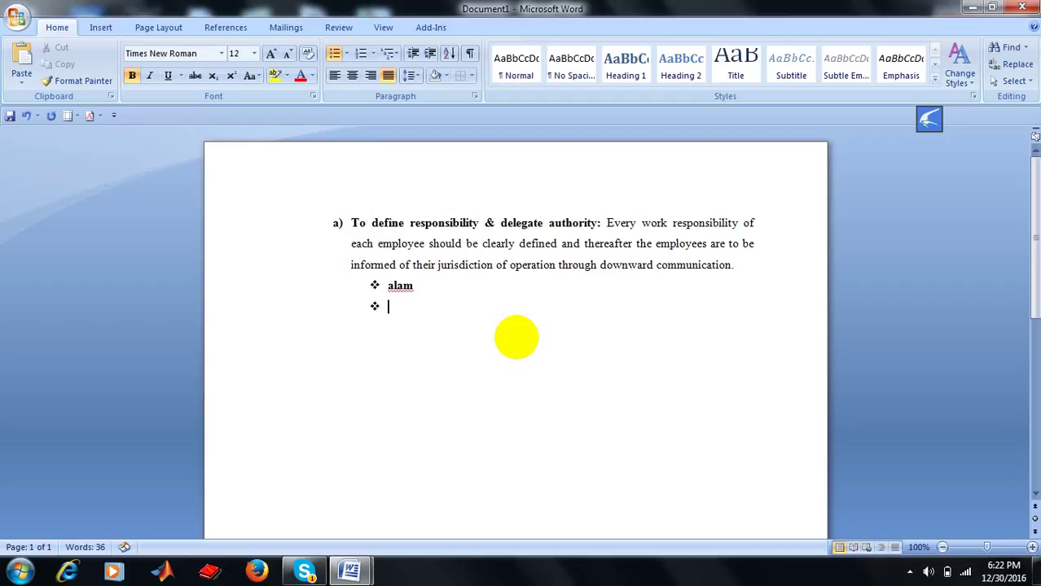
text(hh)
key(Return)
text(nn)
key(Return)
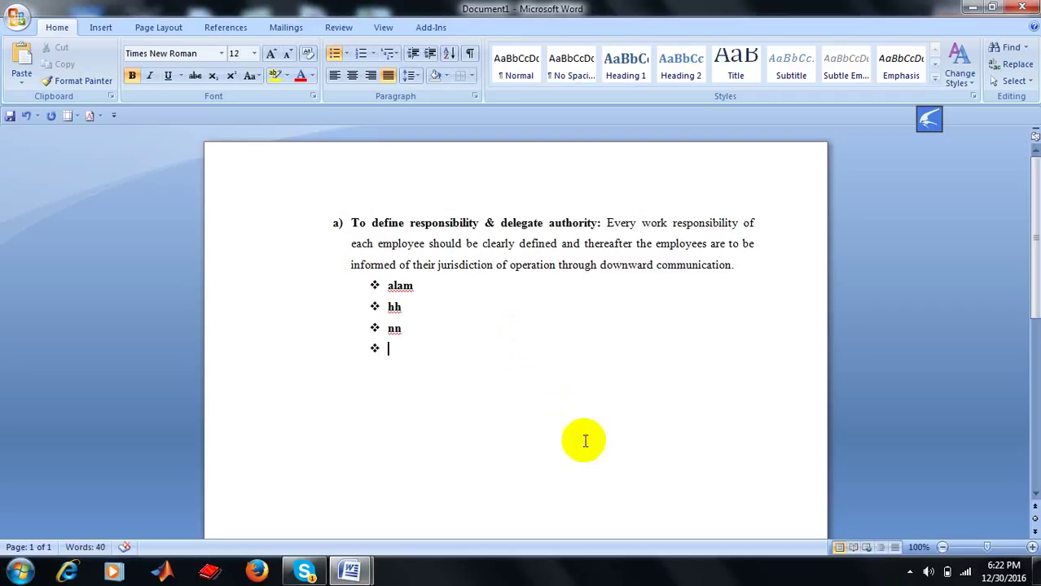
click(347, 53)
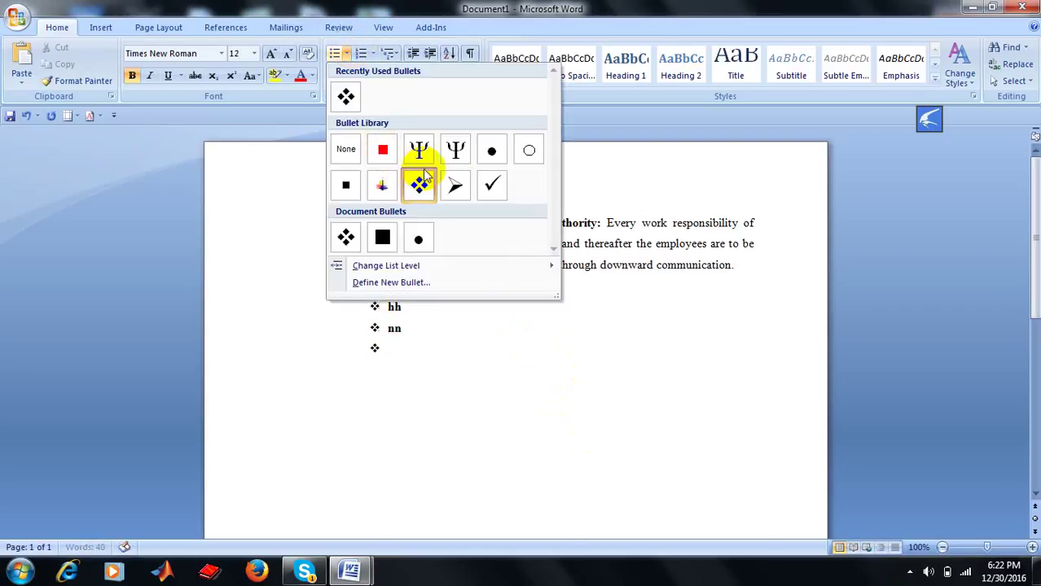
click(426, 363)
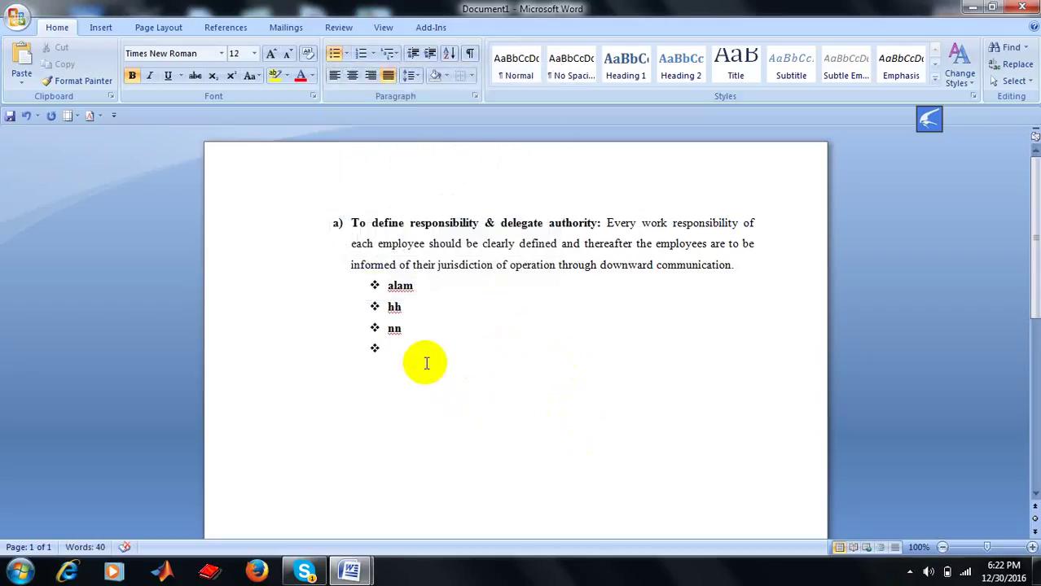
key(Return)
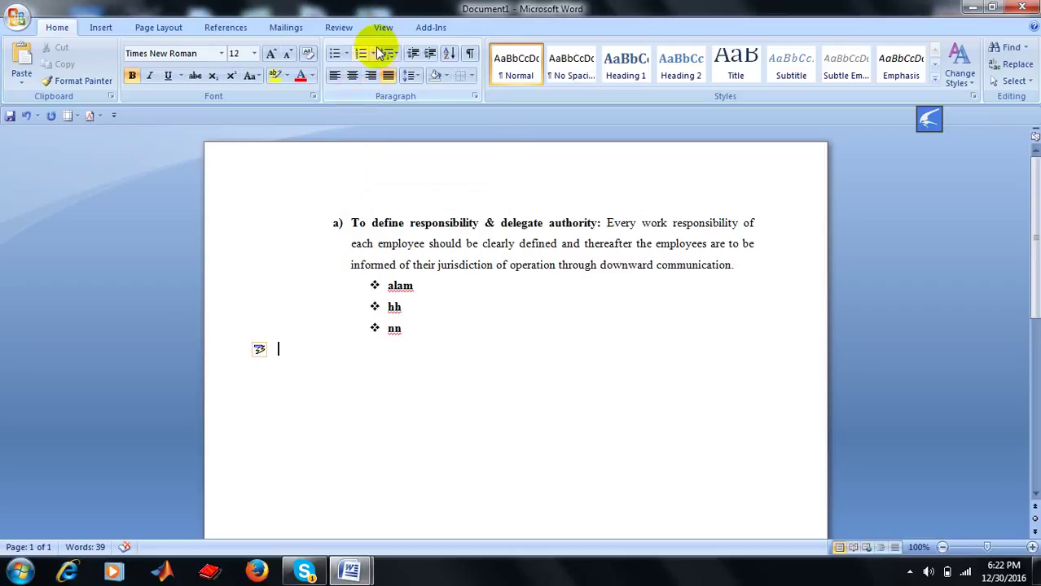
Step: Start a 1. 2. 3. numbered list with banana as item 1, then begin item 2
click(378, 51)
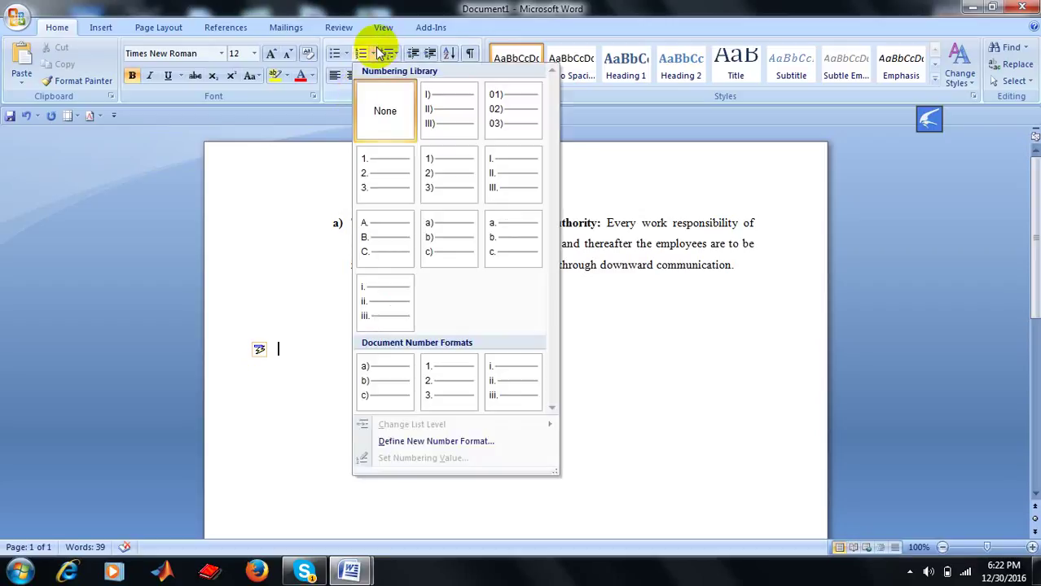
click(391, 174)
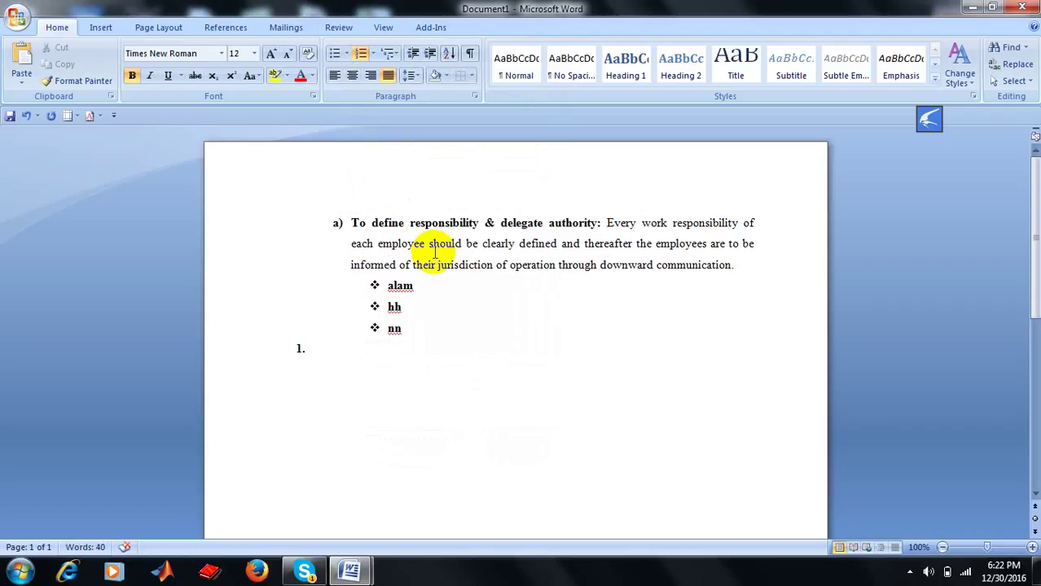
text(bana)
text(na)
key(Return)
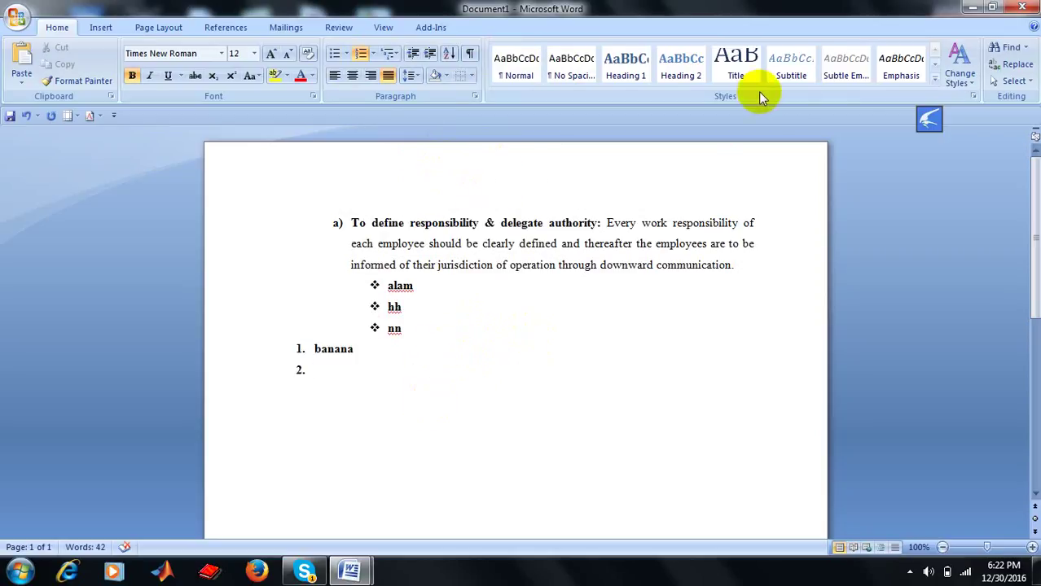
Step: Select the whole first paragraph of the document
click(935, 79)
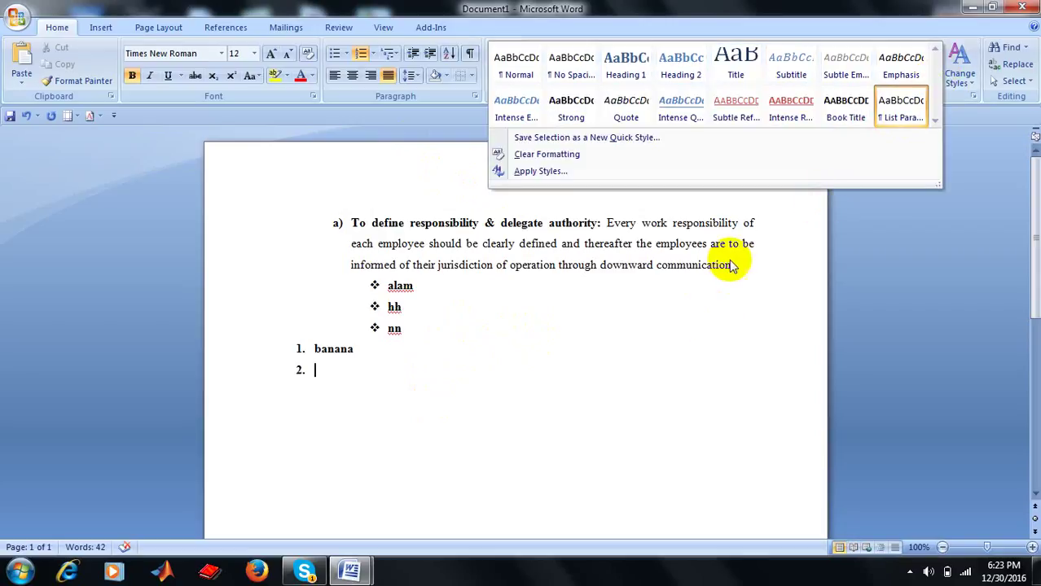
click(797, 250)
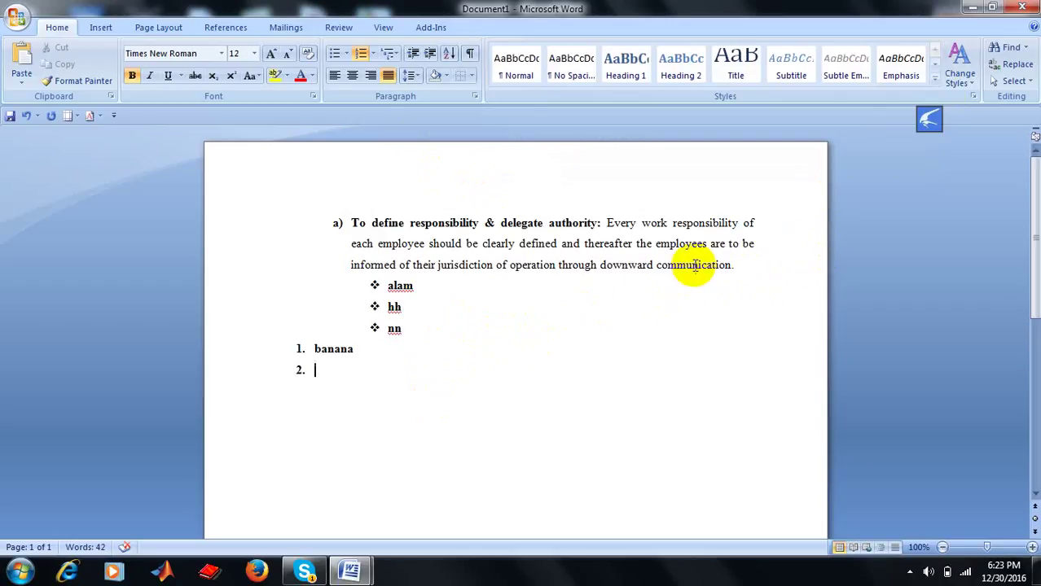
click(723, 264)
drag(723, 264, 691, 260)
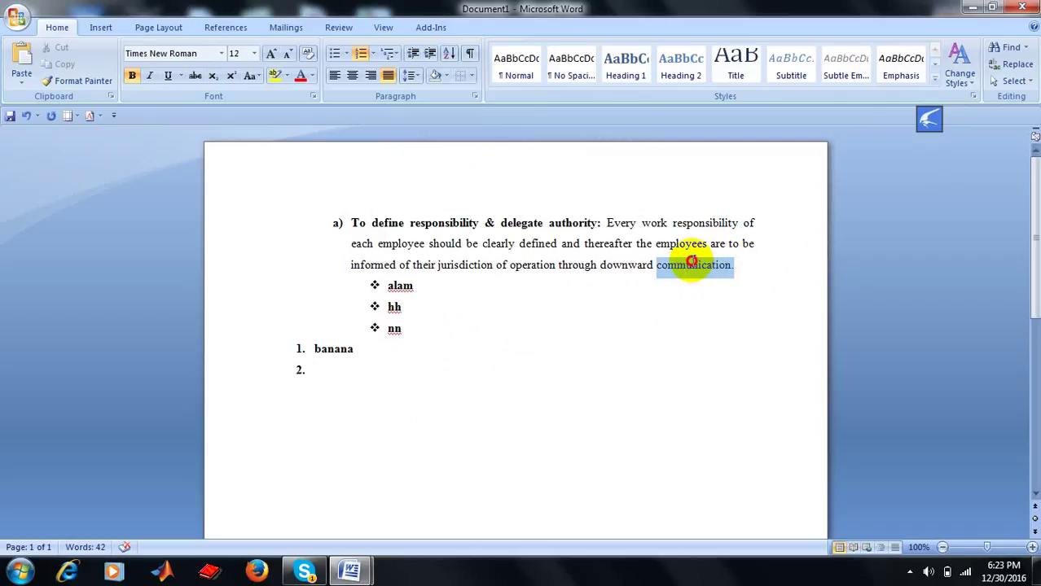
click(744, 271)
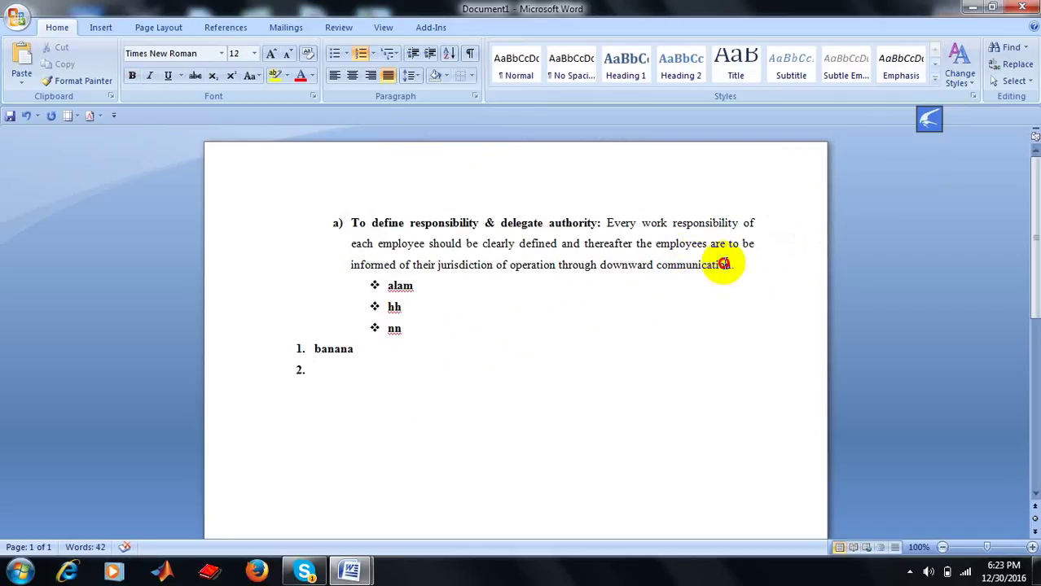
drag(744, 271, 337, 212)
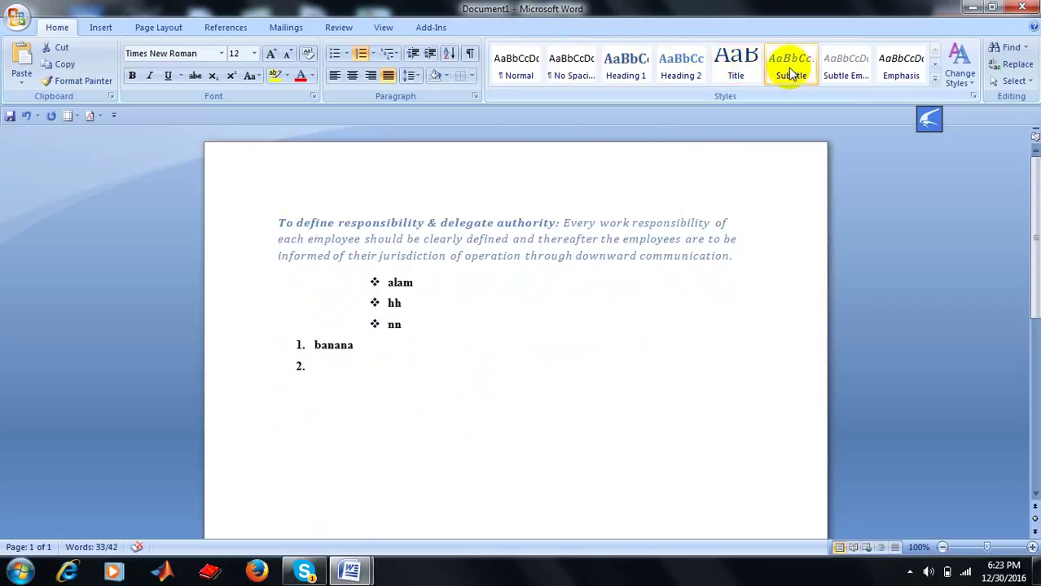
Step: Apply the Normal quick style, making the paragraph Calibri 11 without the a) lettering
click(935, 79)
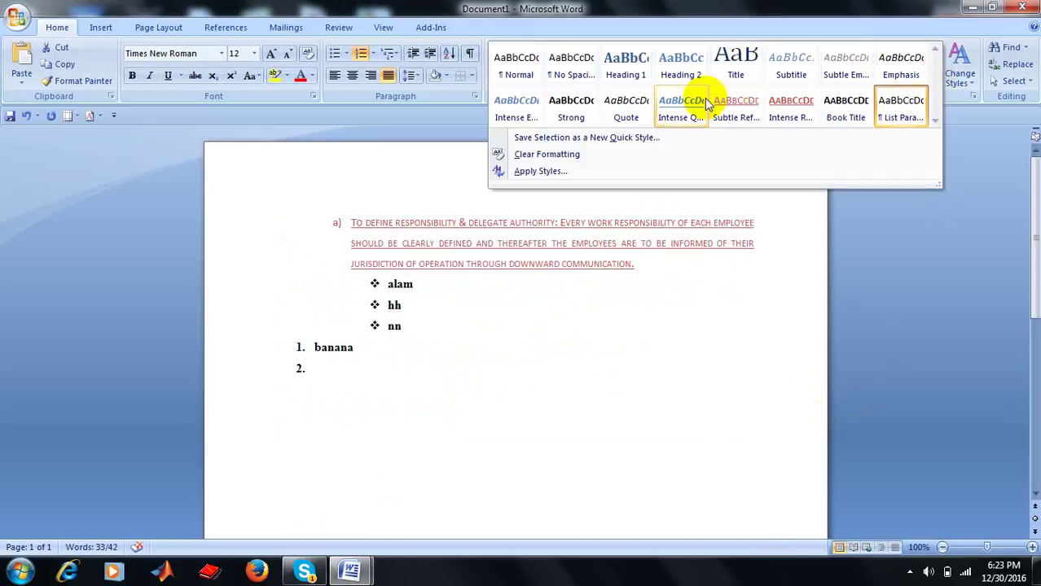
click(510, 78)
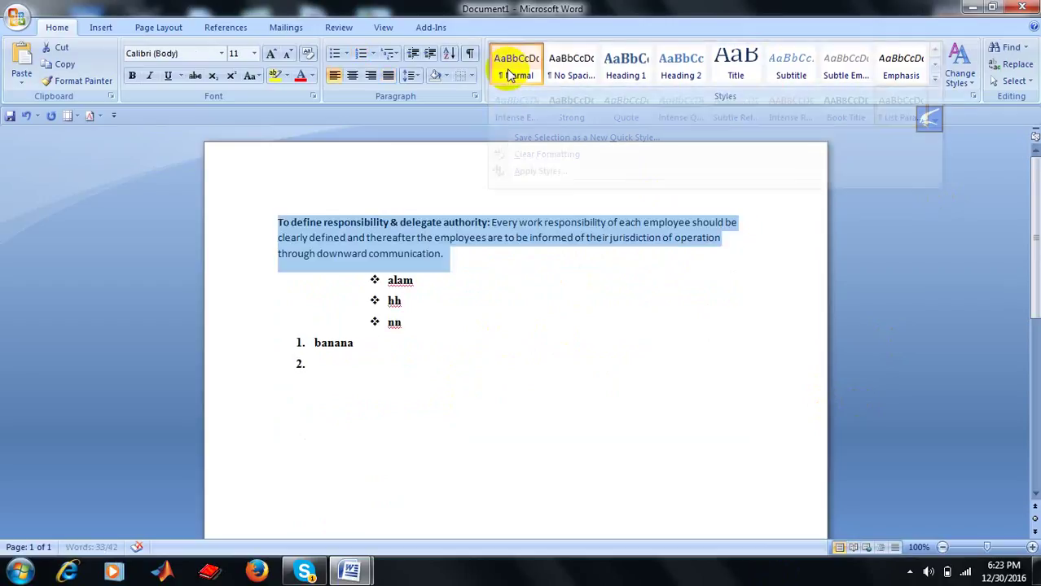
click(498, 339)
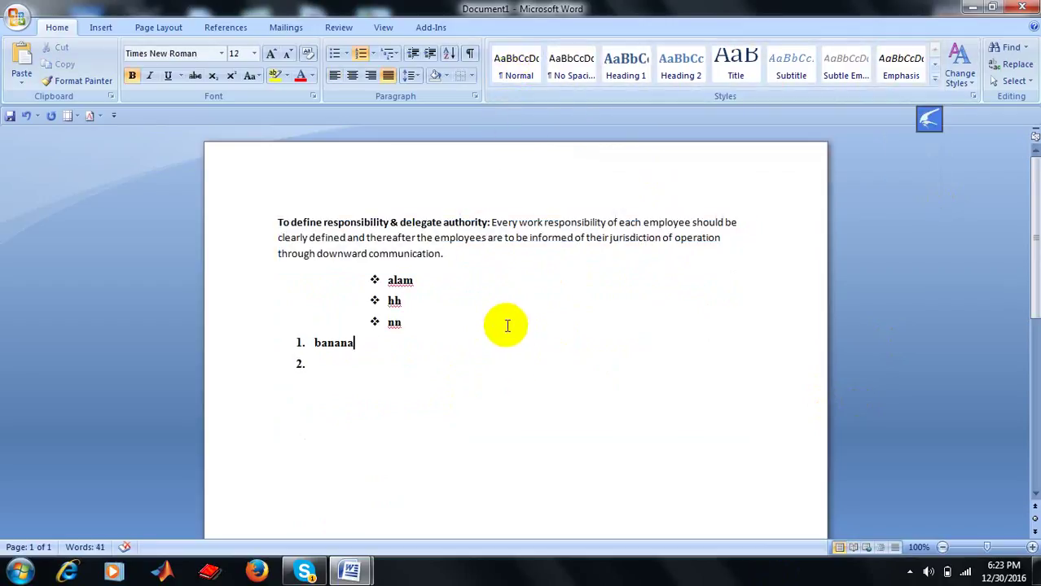
click(977, 80)
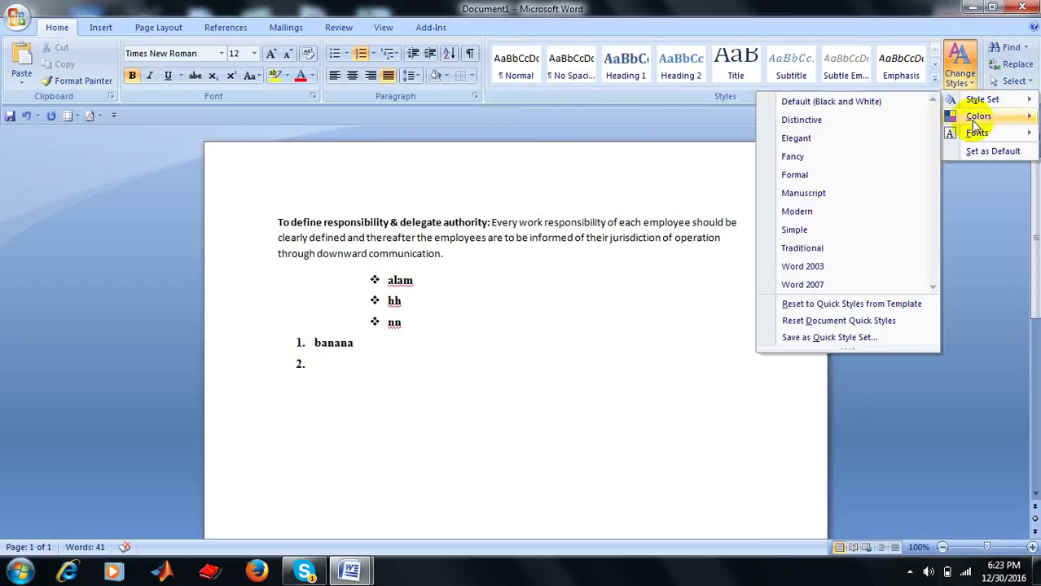
mouse_move(978, 116)
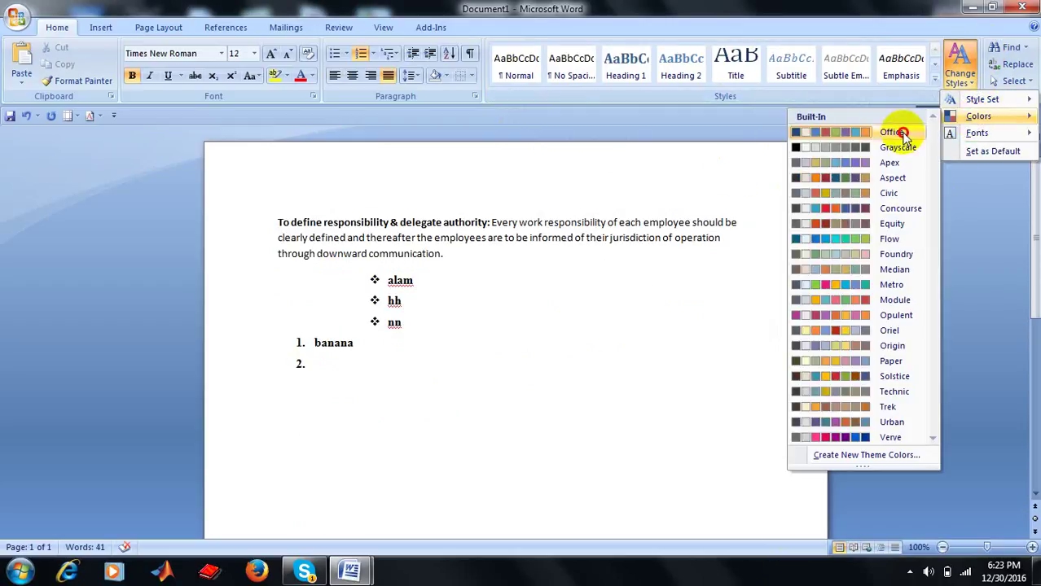
click(900, 132)
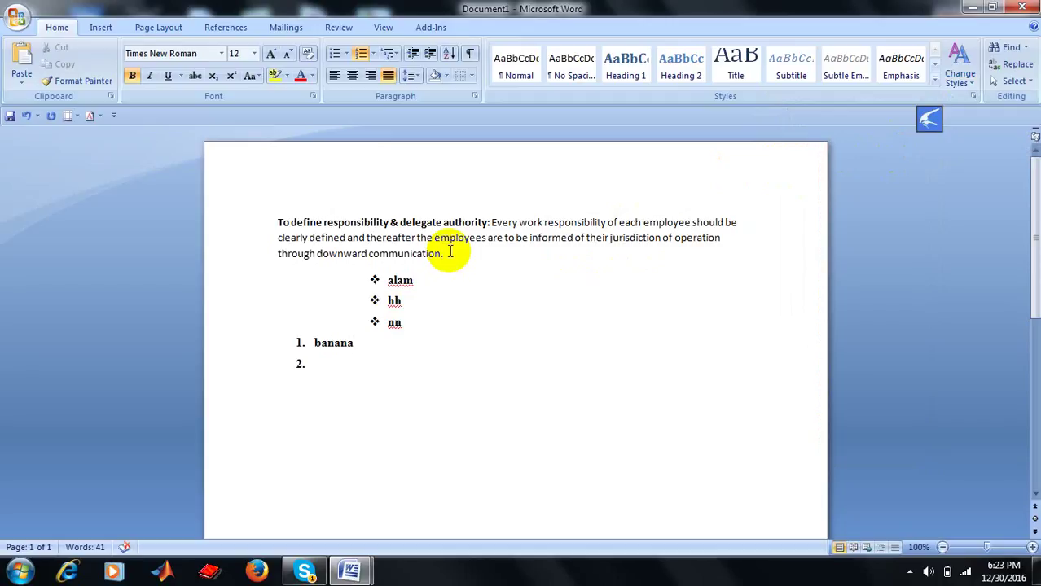
mouse_move(442, 253)
mouse_down()
mouse_move(346, 199)
mouse_move(270, 174)
mouse_up()
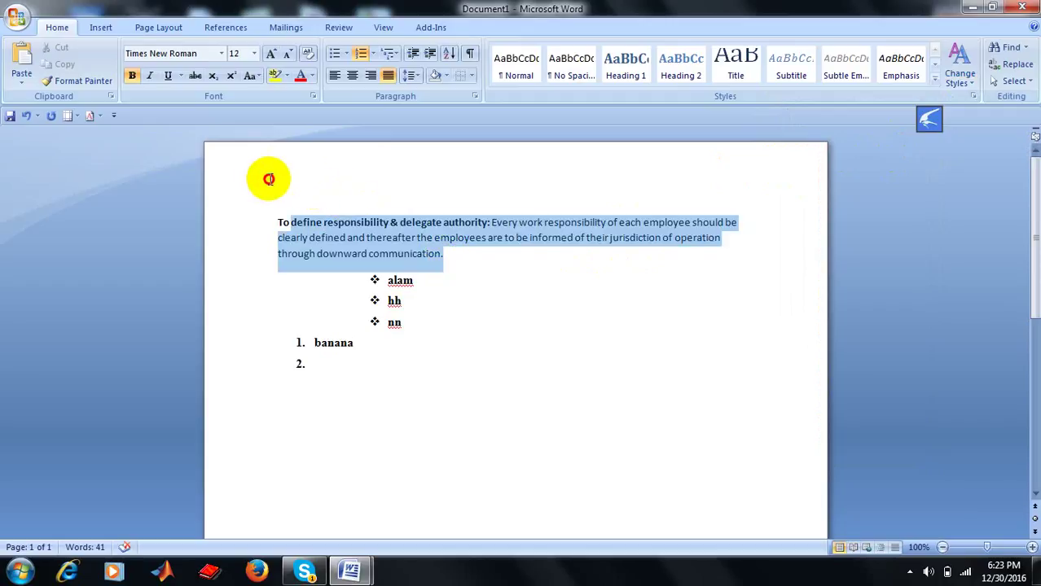
click(971, 84)
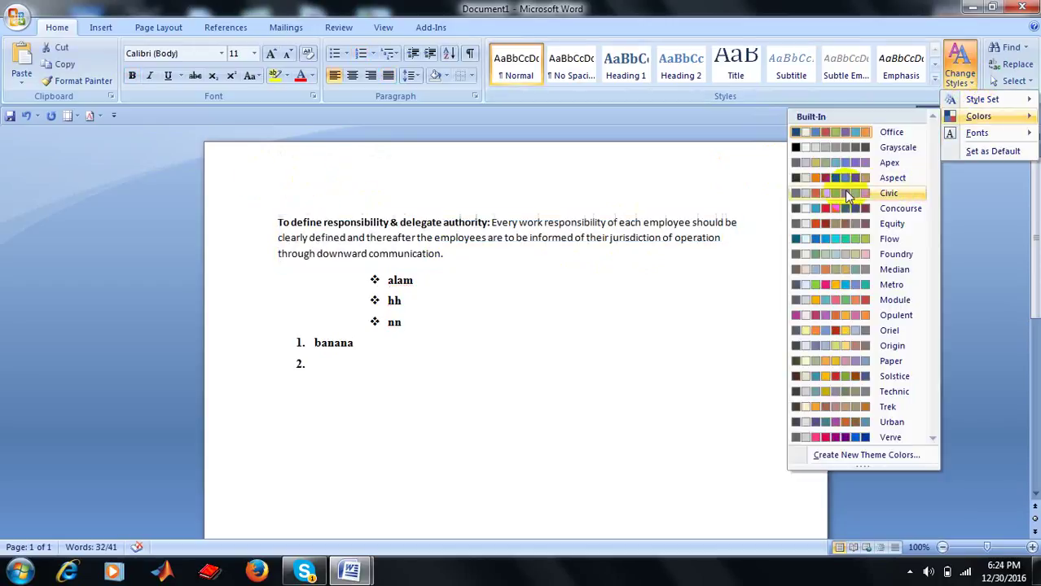
mouse_move(978, 116)
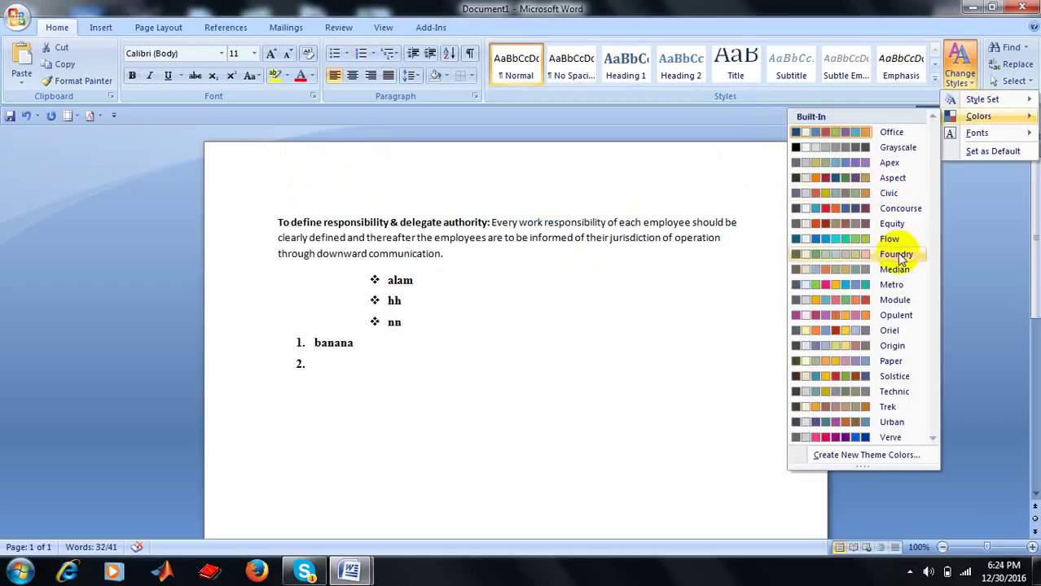
click(899, 256)
click(676, 288)
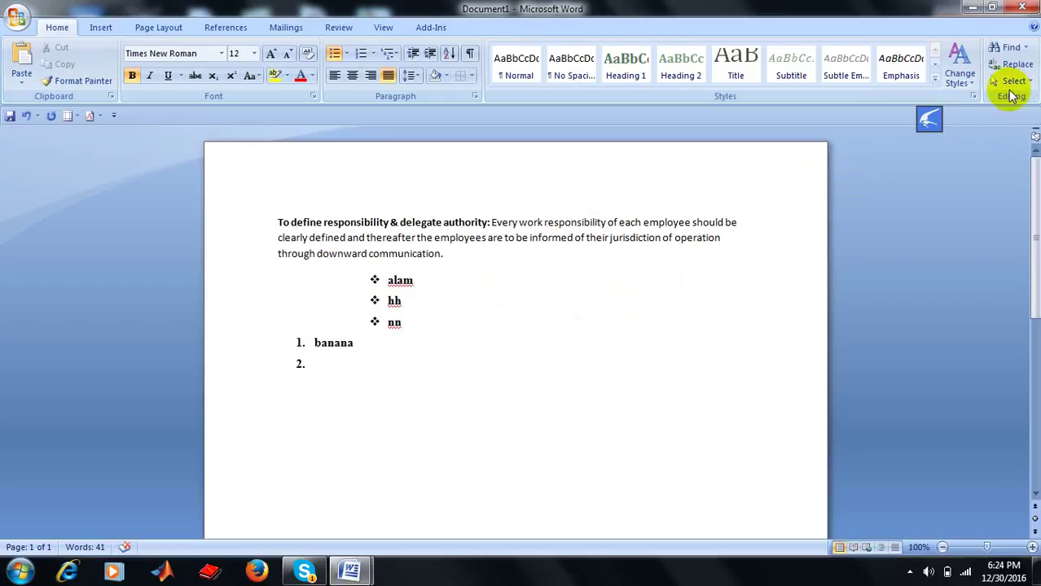
Step: Locate 'should' in the opening paragraph with Find, then go to the Replace tab
click(1026, 49)
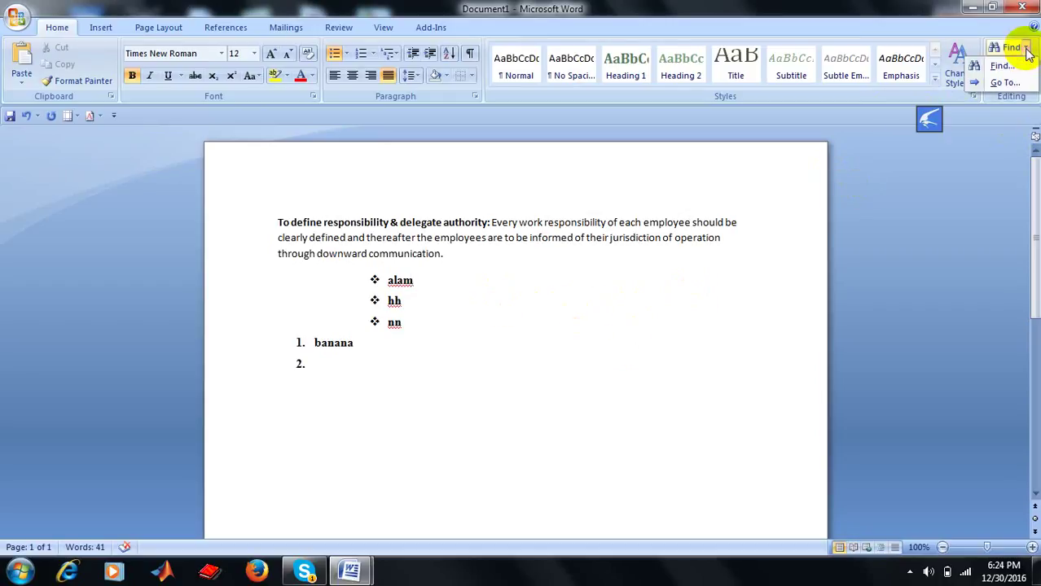
click(1001, 66)
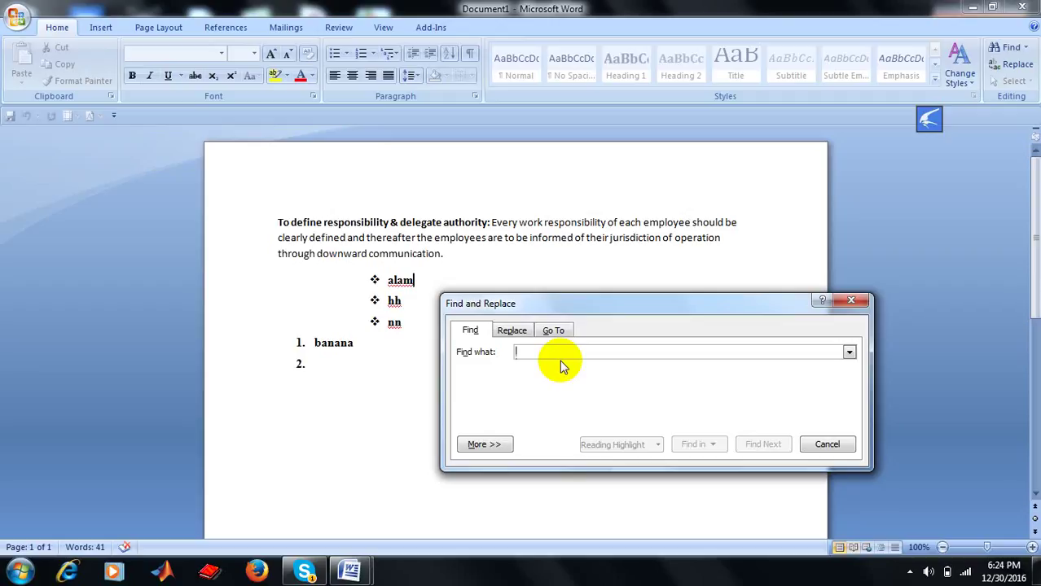
text(shou)
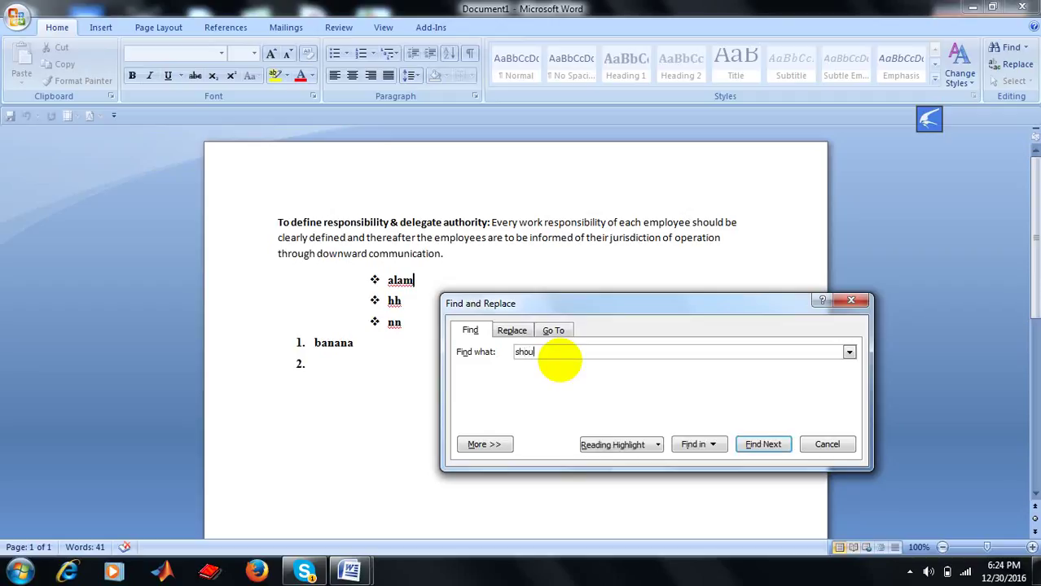
text(ld)
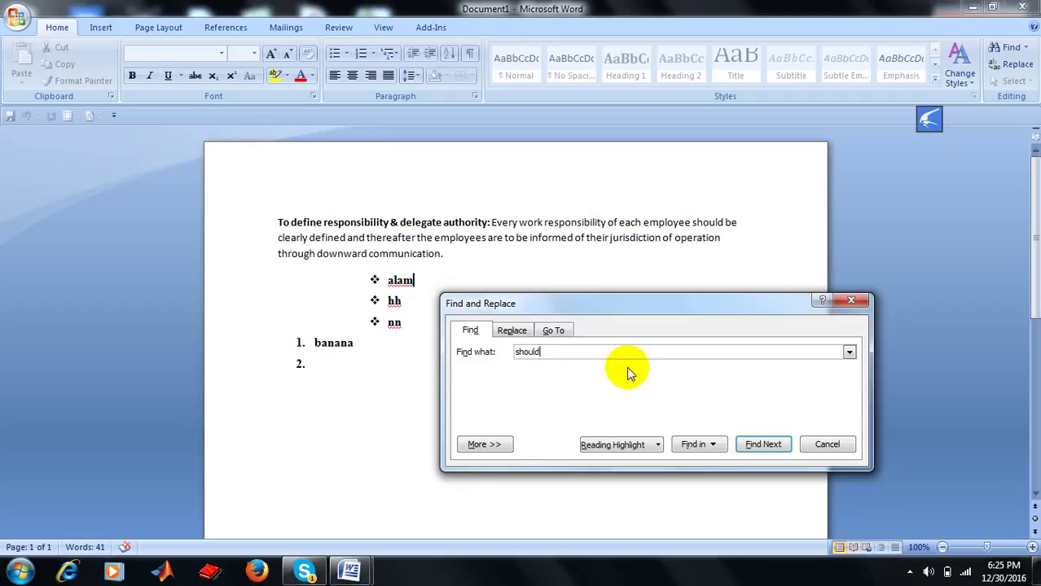
click(753, 447)
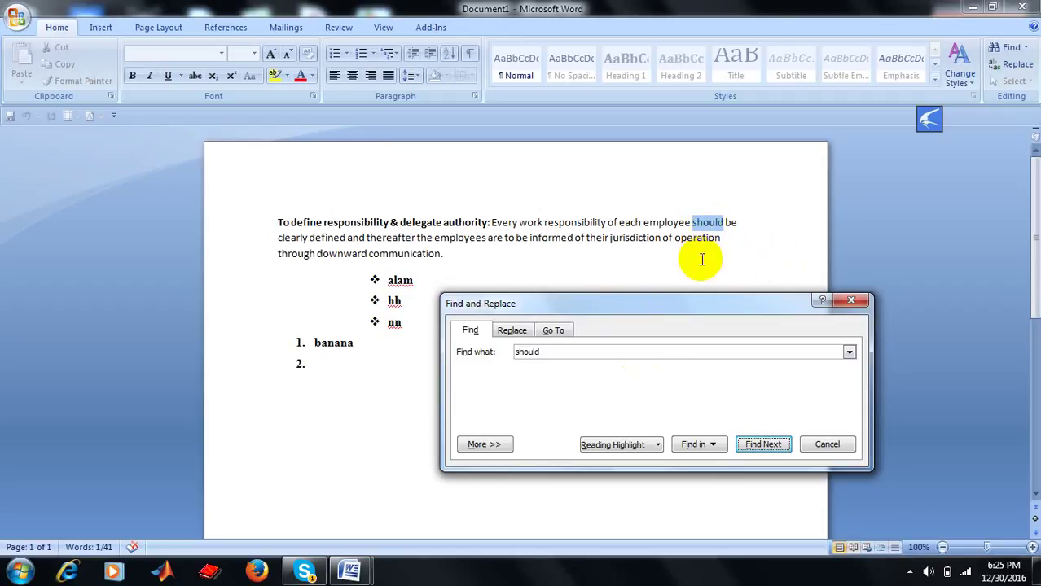
click(513, 332)
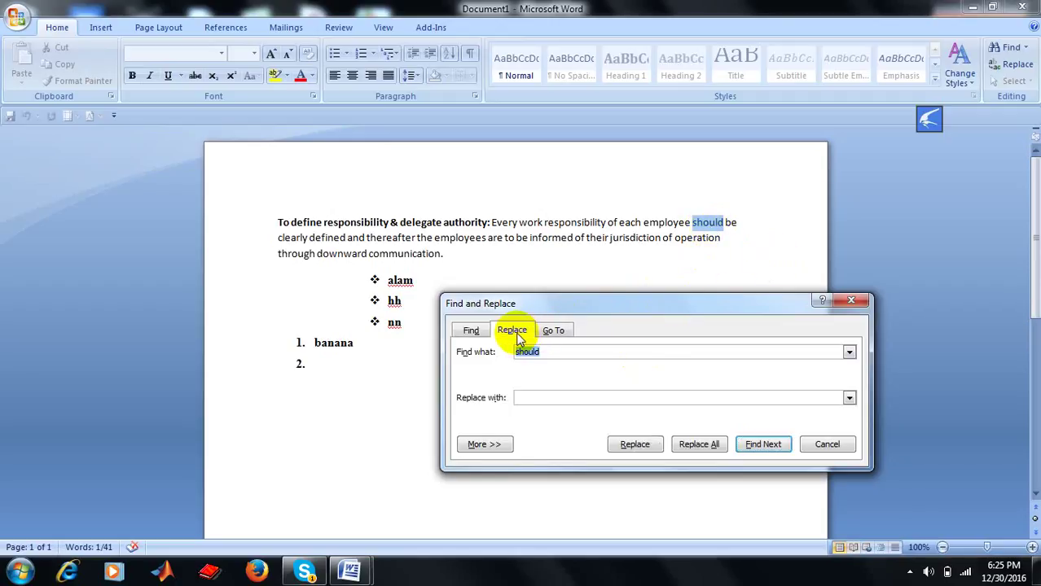
Step: Enter 'each' as the search text and 'come' as the replacement
click(559, 350)
key(BackSpace)
key(BackSpace)
key(BackSpace)
key(BackSpace)
key(BackSpace)
key(BackSpace)
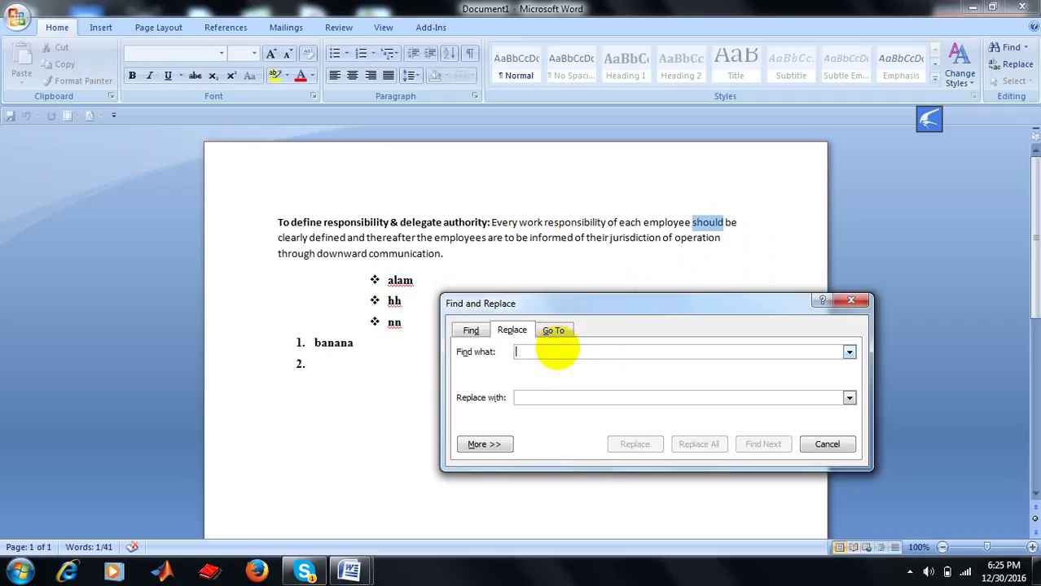
click(744, 241)
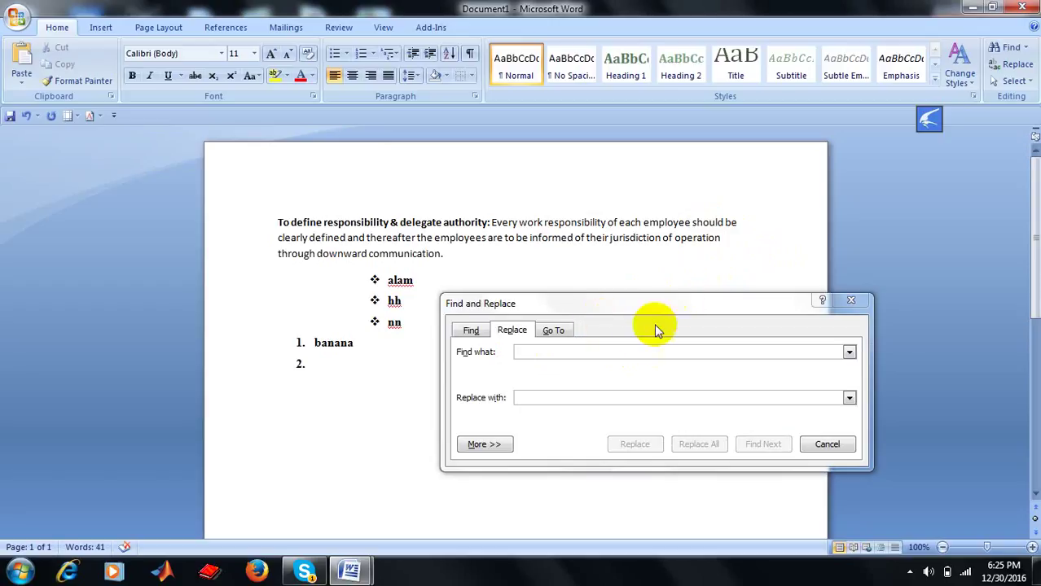
click(637, 340)
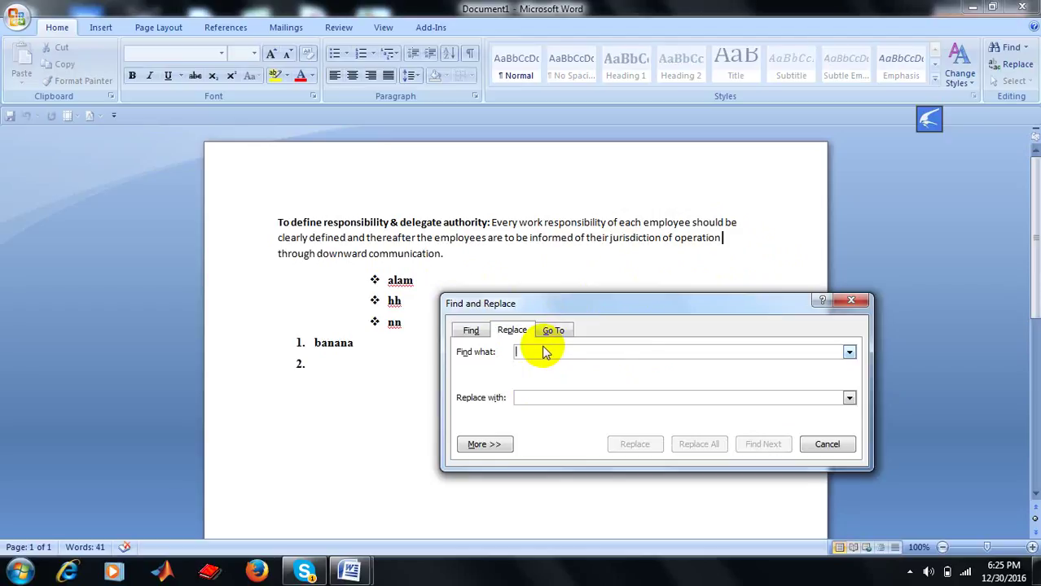
text(each)
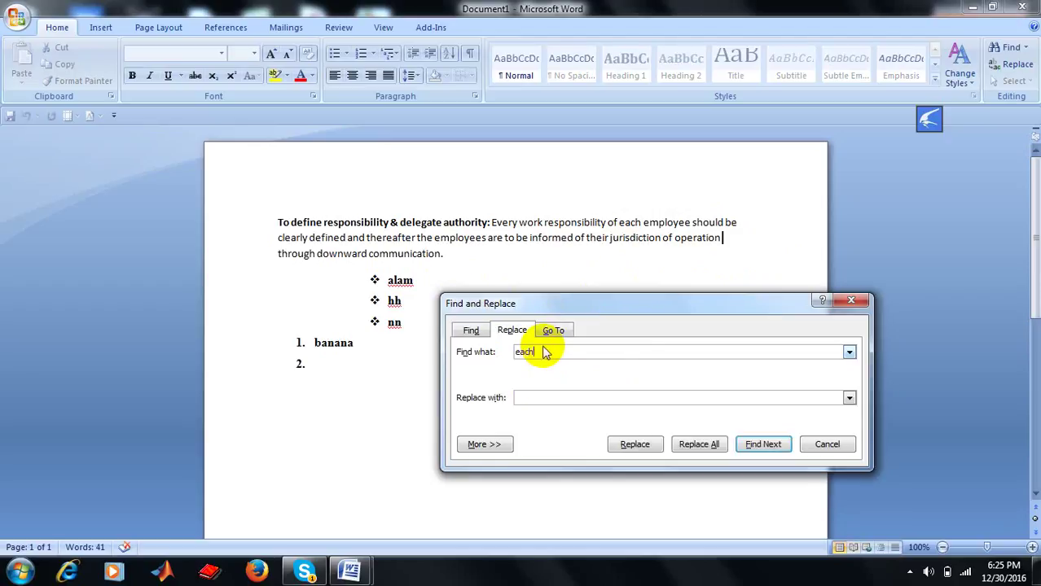
click(548, 399)
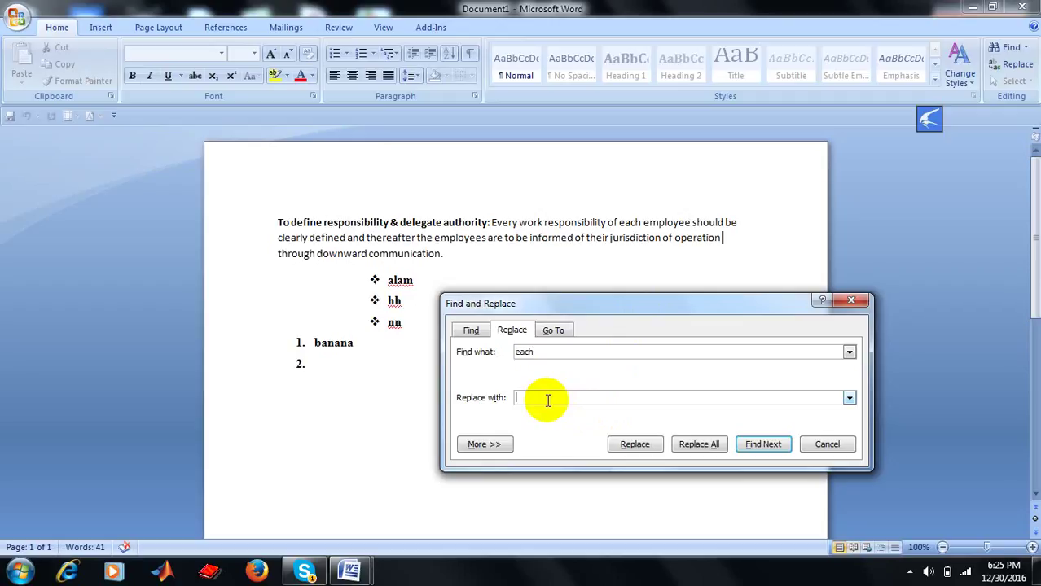
text(come)
Step: Search for 'each', then Replace All, confirming the single replacement
click(762, 444)
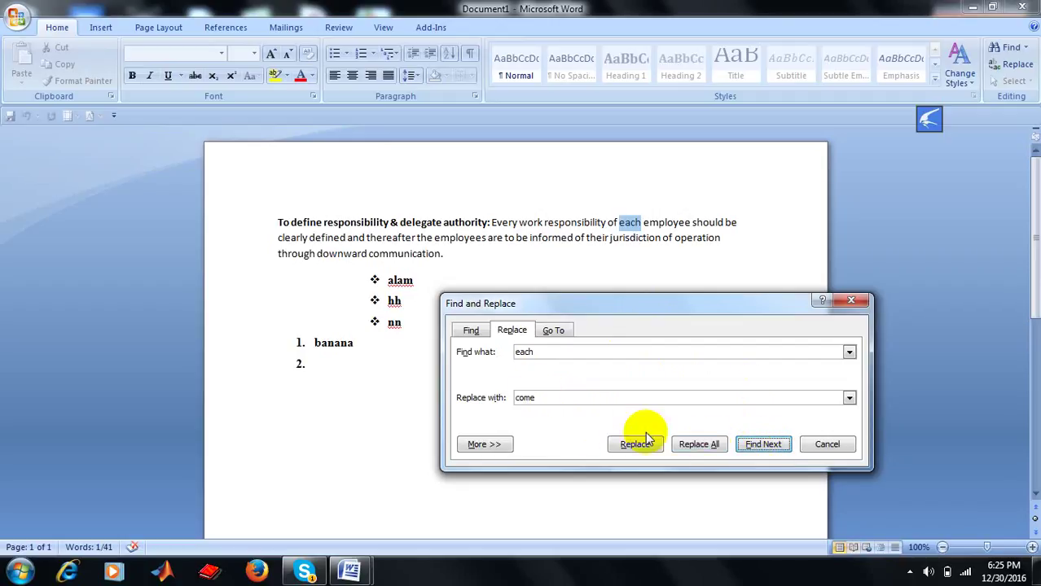
click(763, 445)
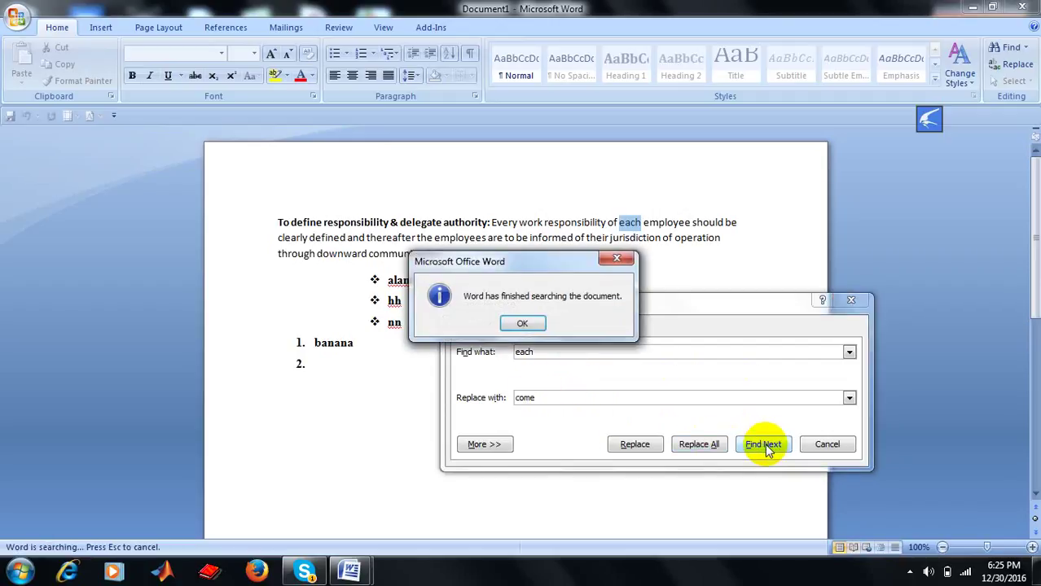
click(518, 323)
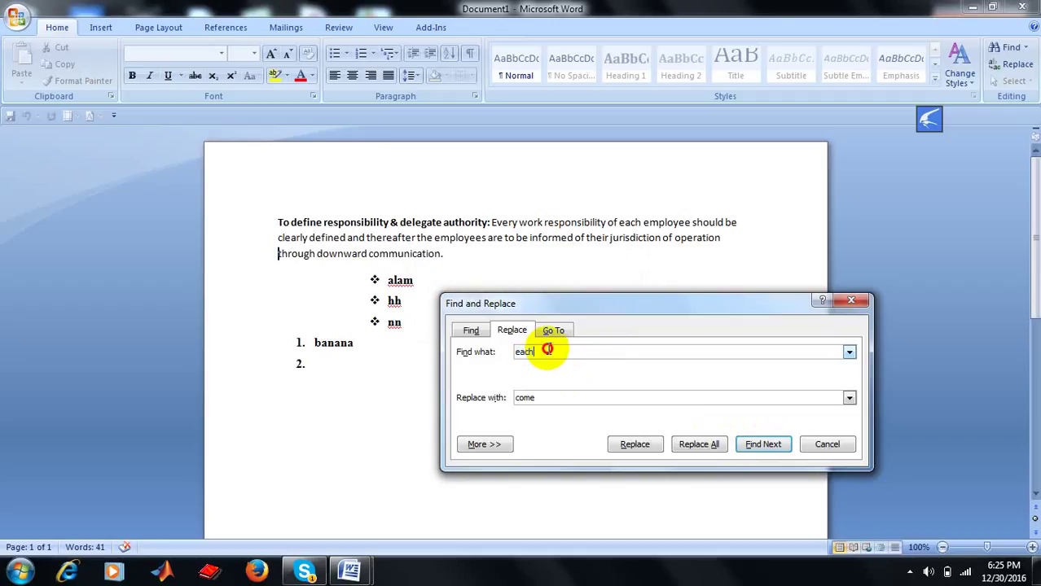
click(533, 397)
click(698, 443)
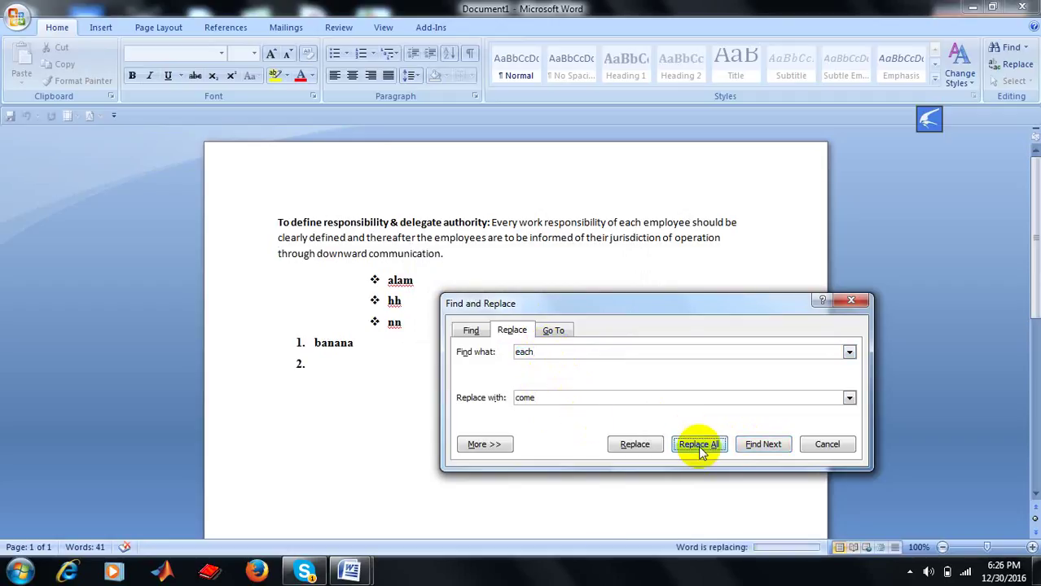
click(523, 324)
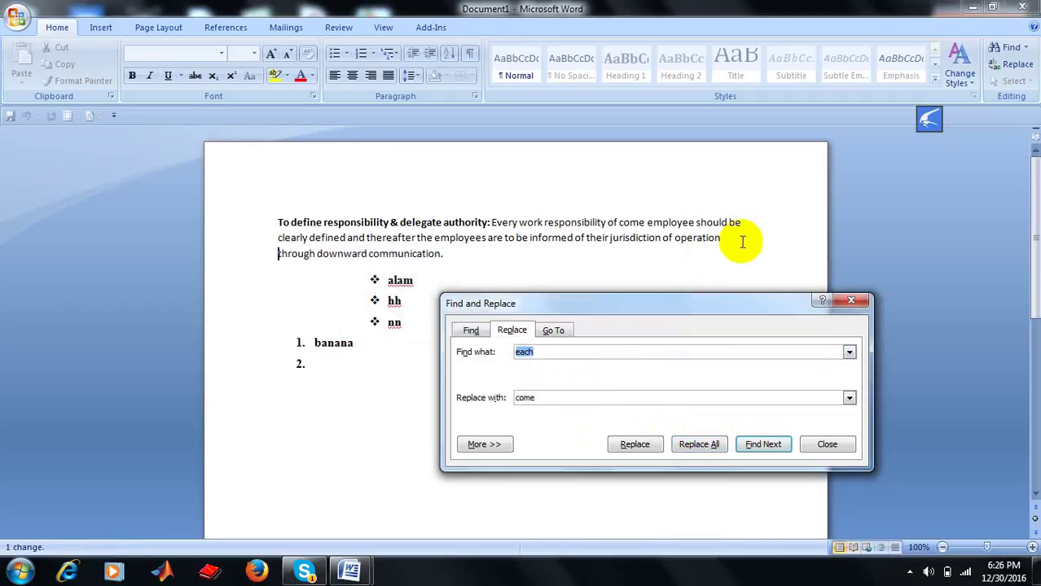